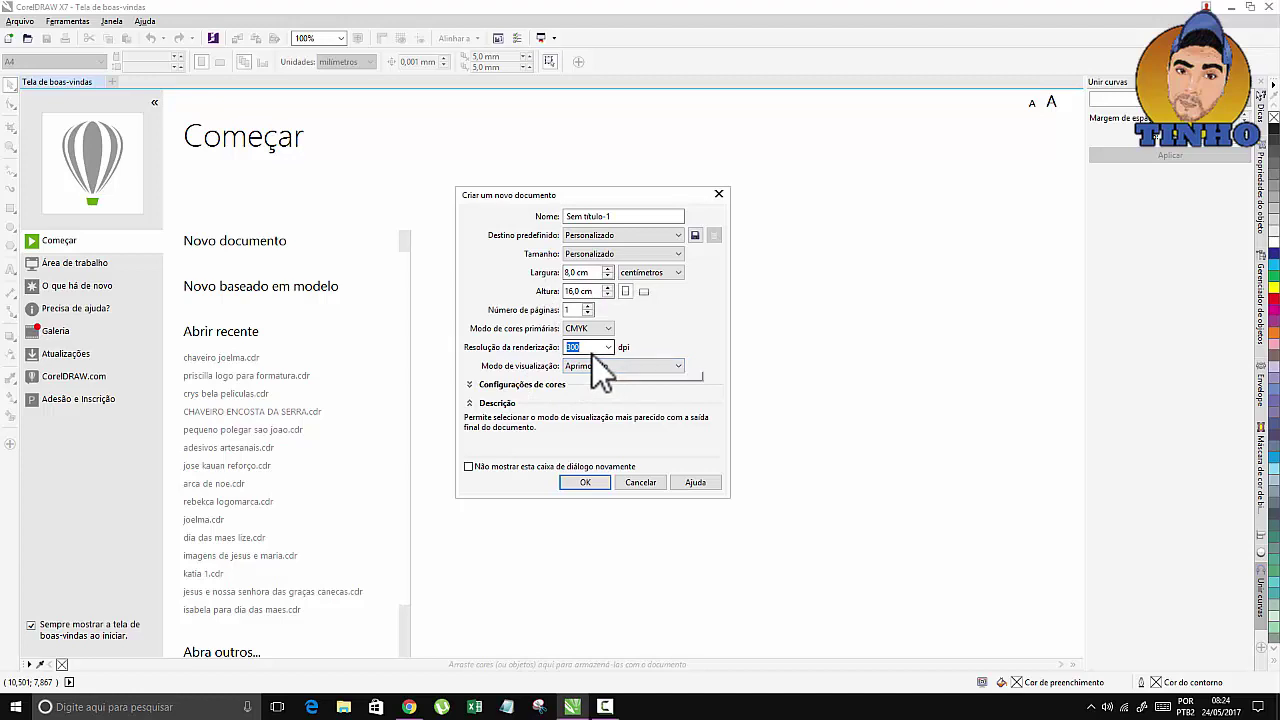
Create the new 8 × 16 cm CMYK document at 300 dpi and add a rectangle matching the page size.
{"action": "left_click", "coordinate": [585, 482]}
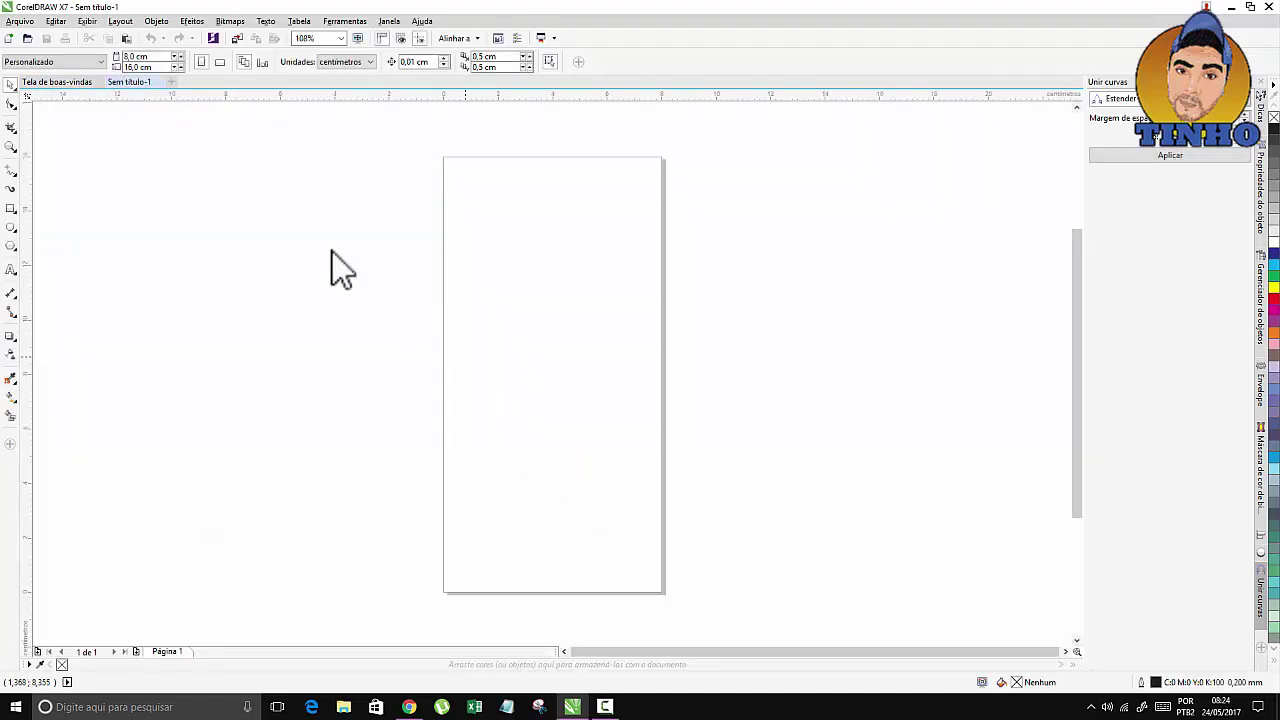
{"action": "double_click", "coordinate": [11, 210]}
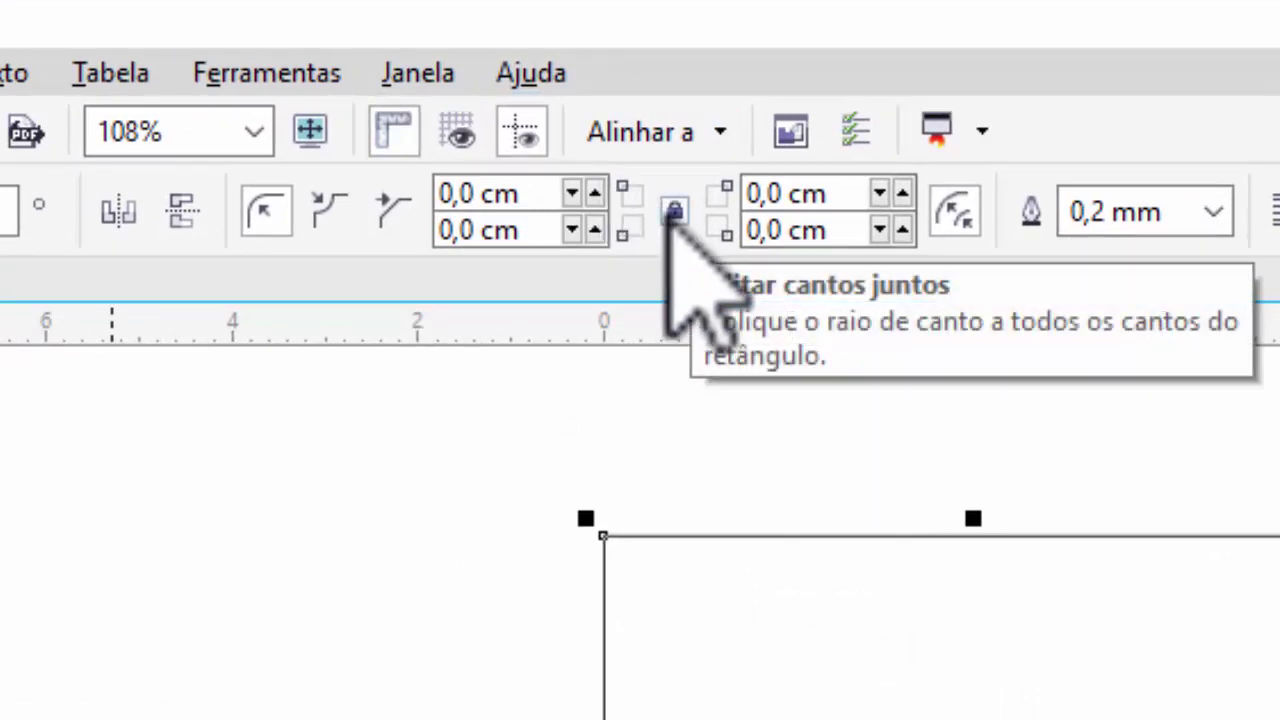
Round all four corners of the page-sized rectangle together with a 4,0 cm radius.
{"action": "left_click", "coordinate": [673, 212]}
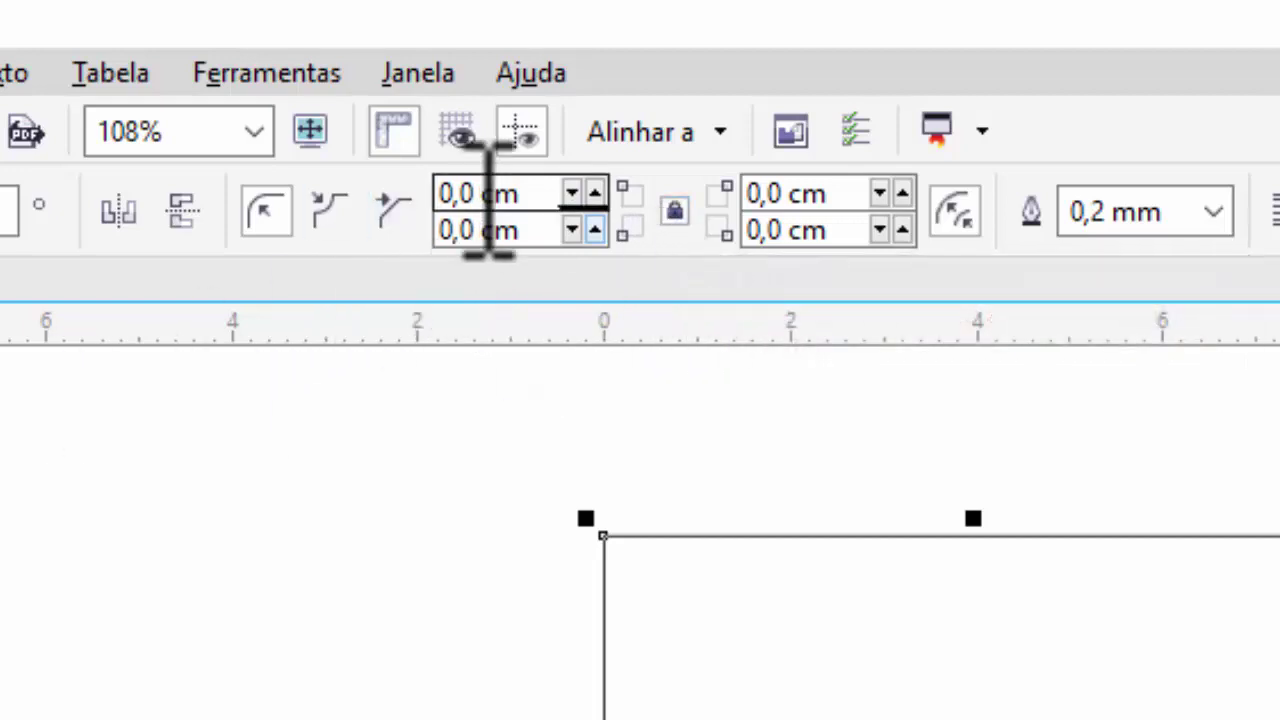
{"action": "left_click", "coordinate": [487, 193]}
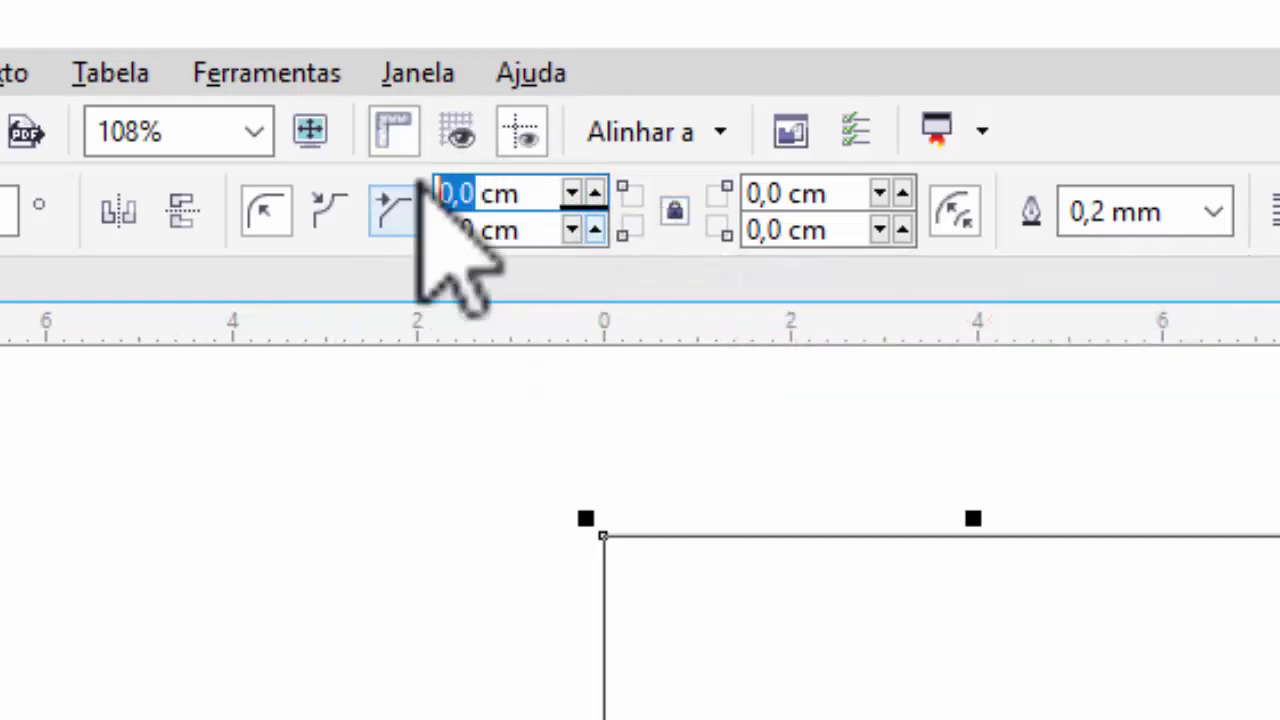
{"action": "type", "text": "4"}
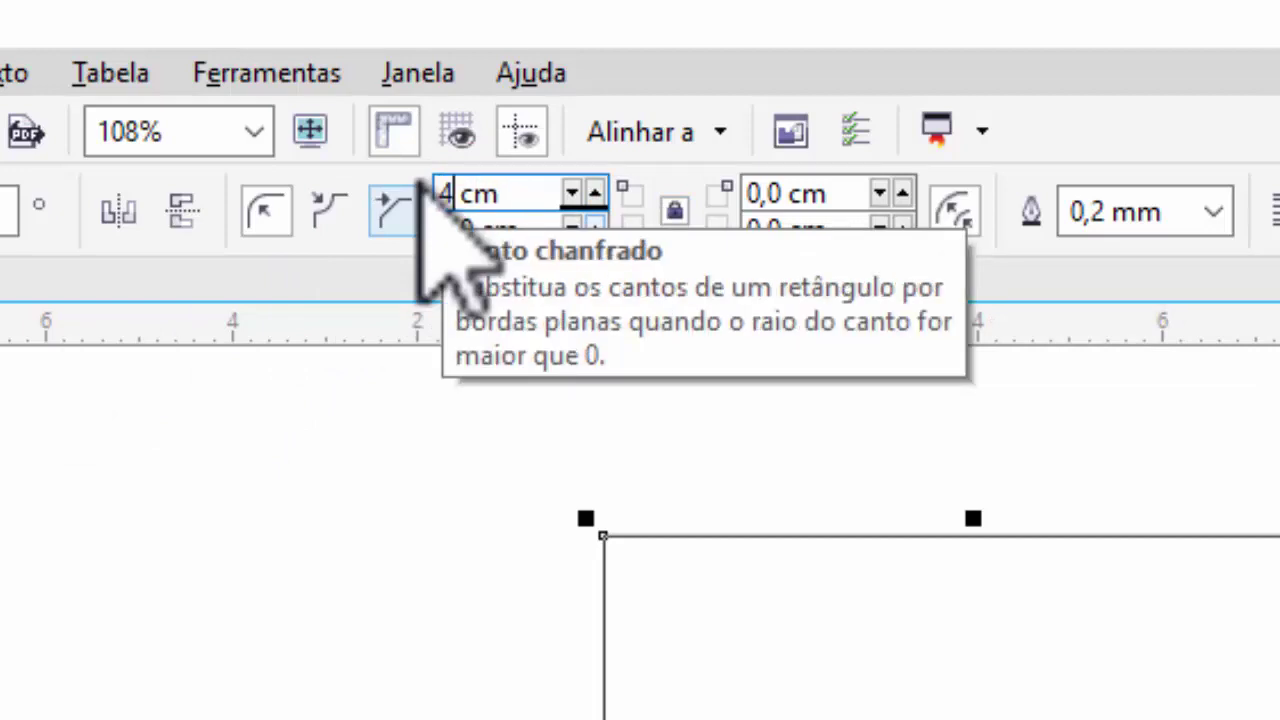
{"action": "type", "text": ","}
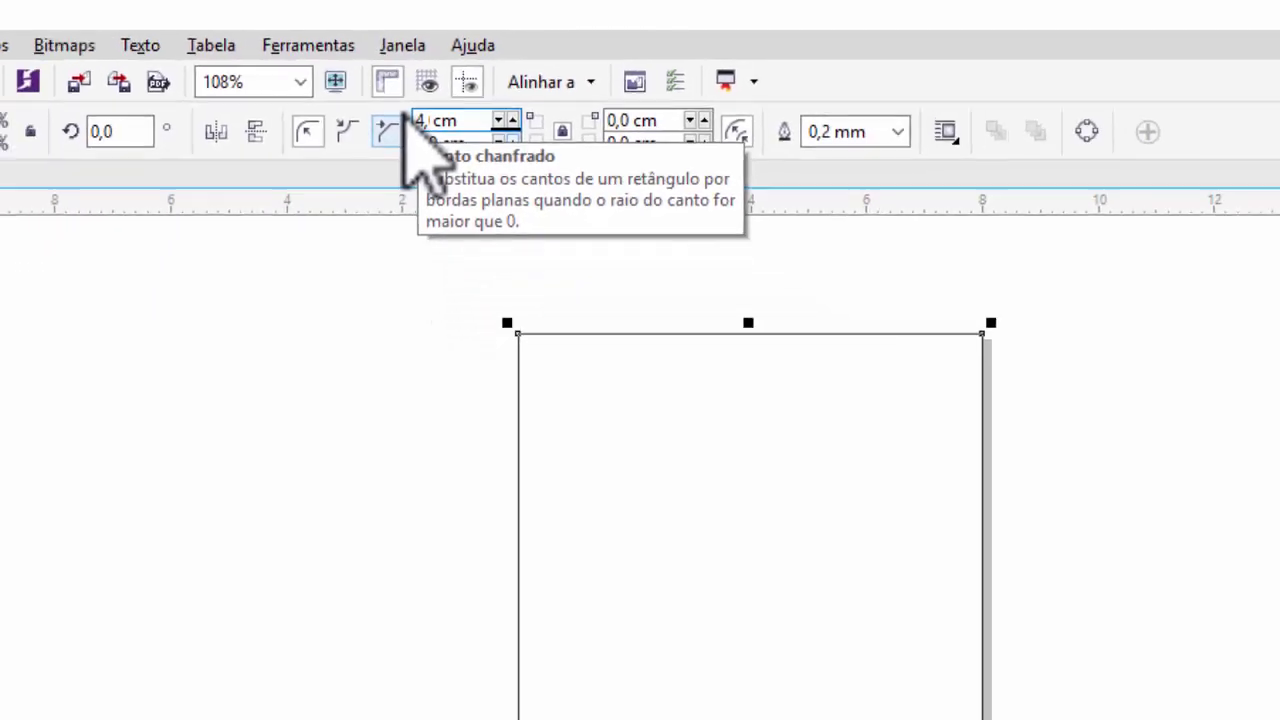
{"action": "type", "text": "0"}
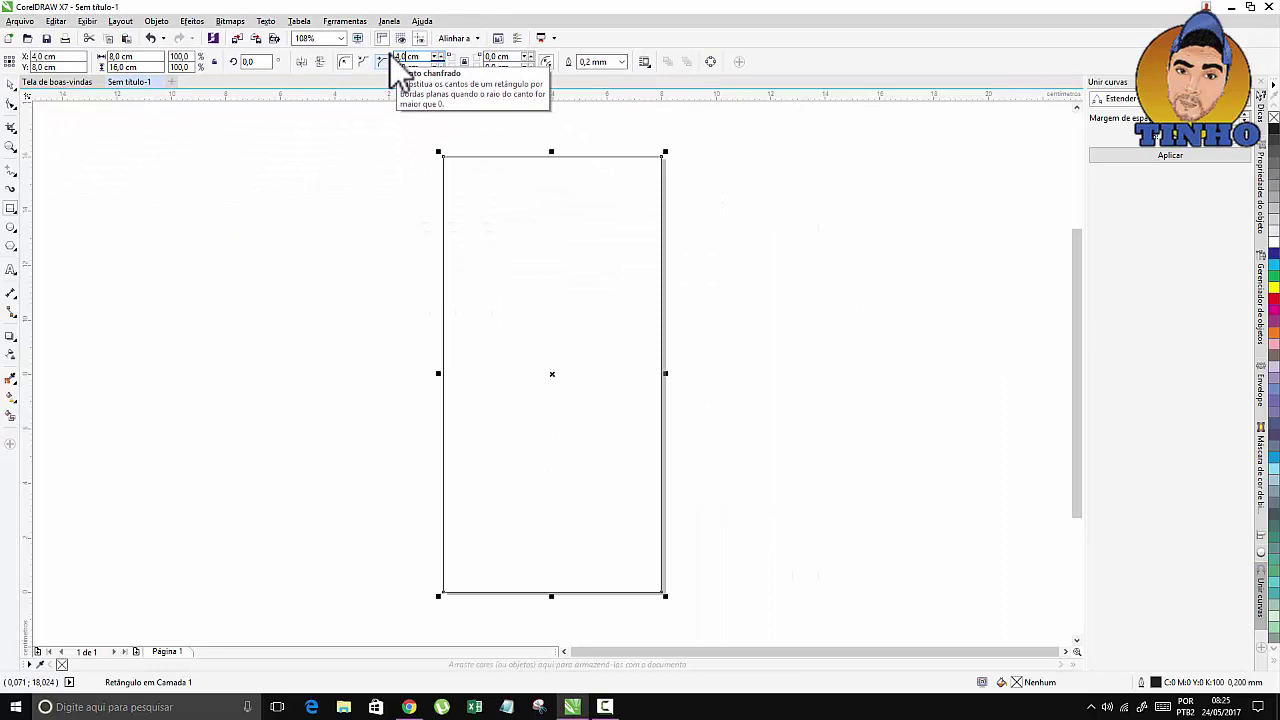
{"action": "key", "text": "Return"}
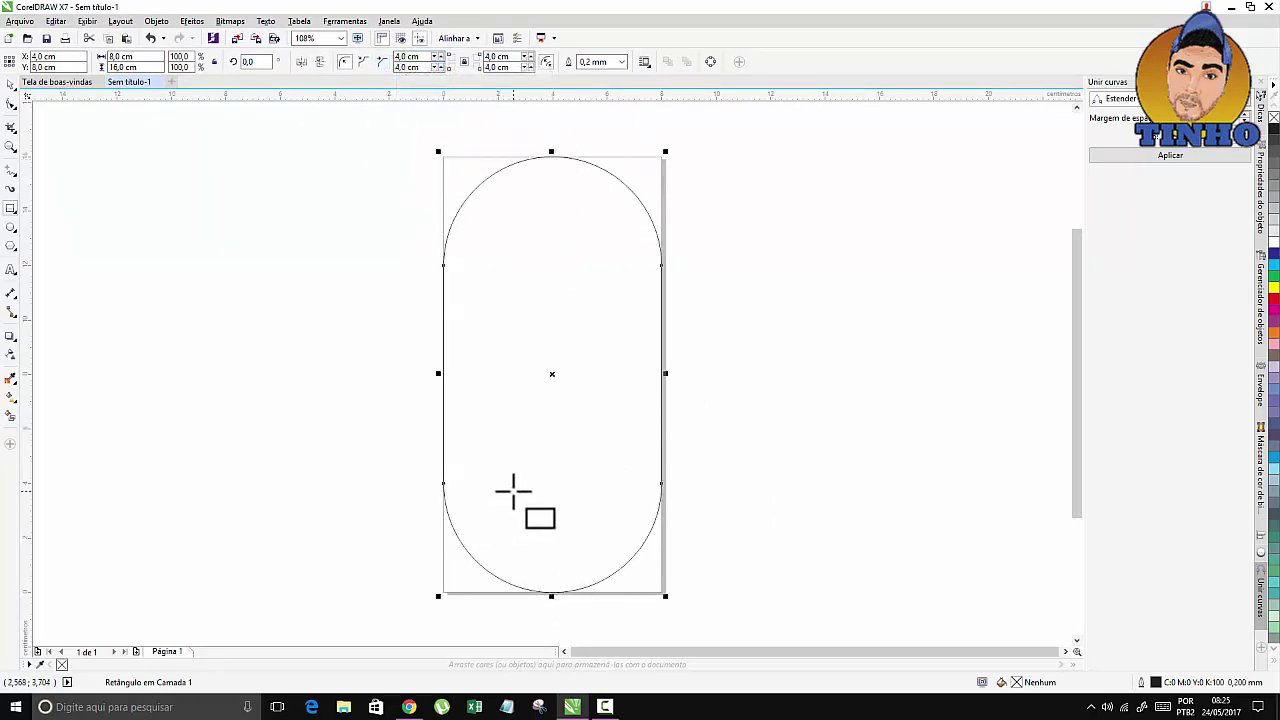
Draw a circle about 5.4 cm in diameter and place it off the page, right of the rounded rectangle's upper part.
{"action": "left_click", "coordinate": [11, 228]}
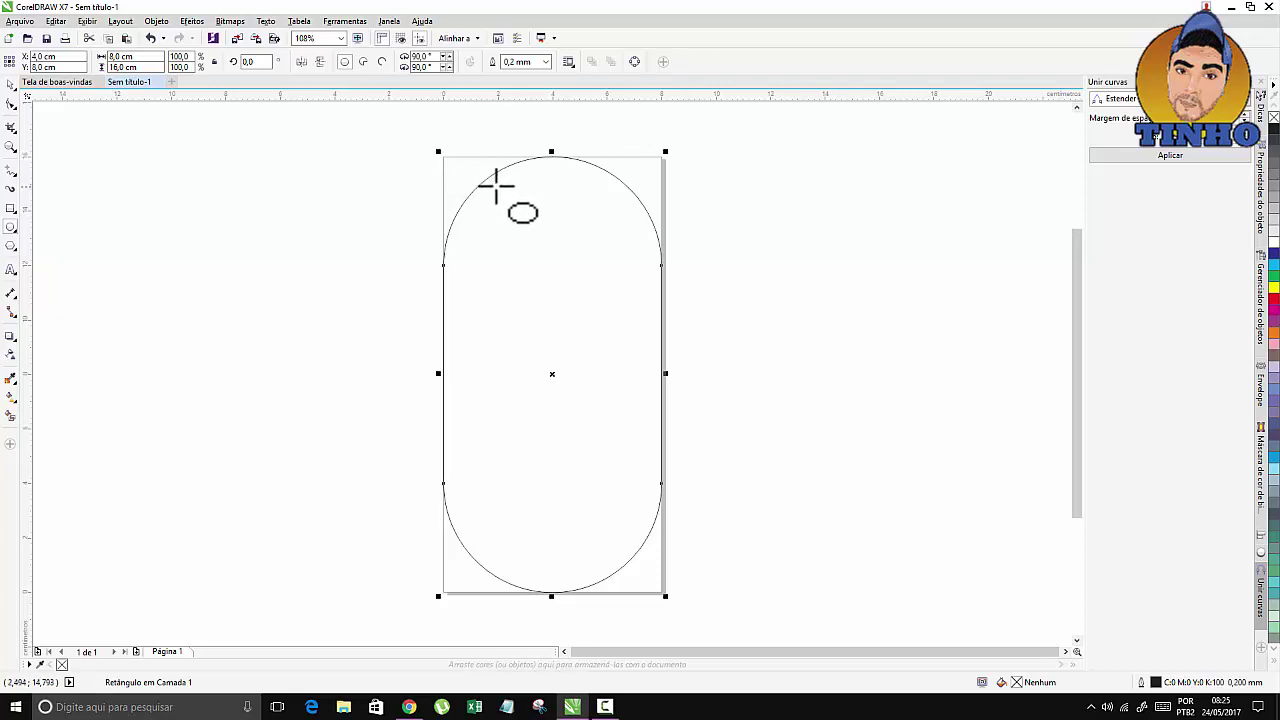
{"action": "left_click_drag", "start_coordinate": [496, 182], "coordinate": [650, 338]}
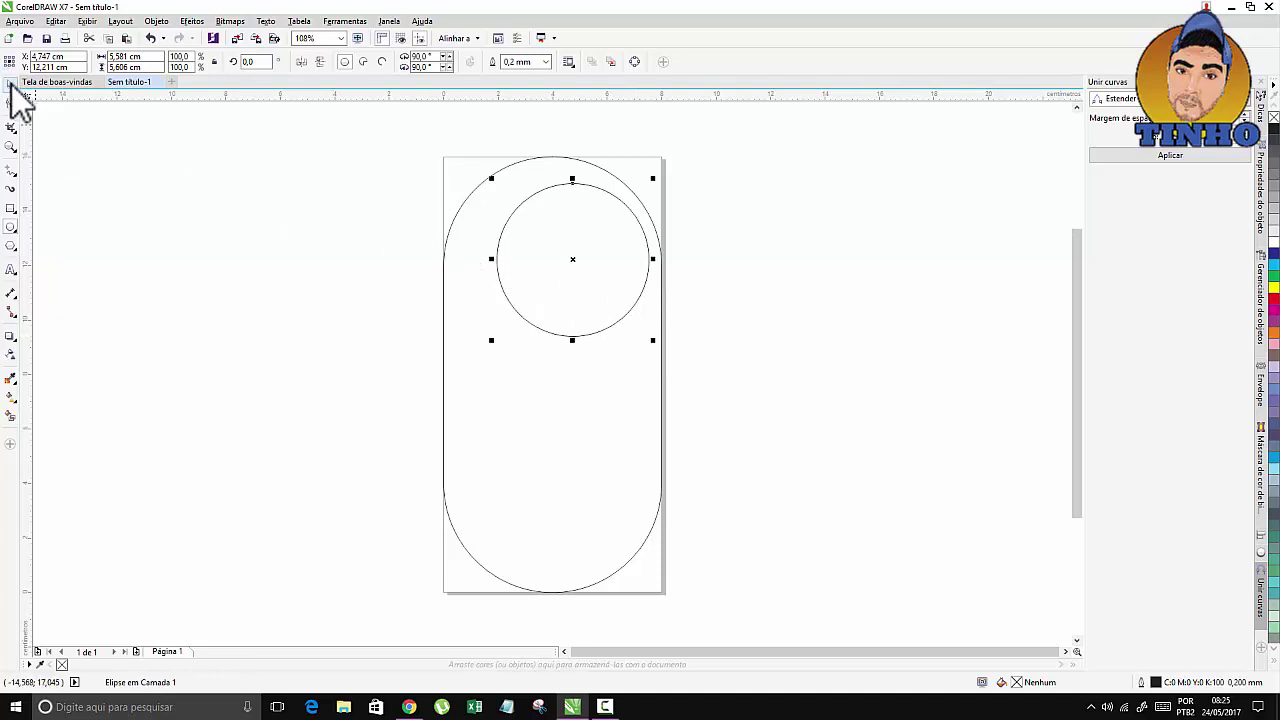
{"action": "left_click", "coordinate": [11, 86]}
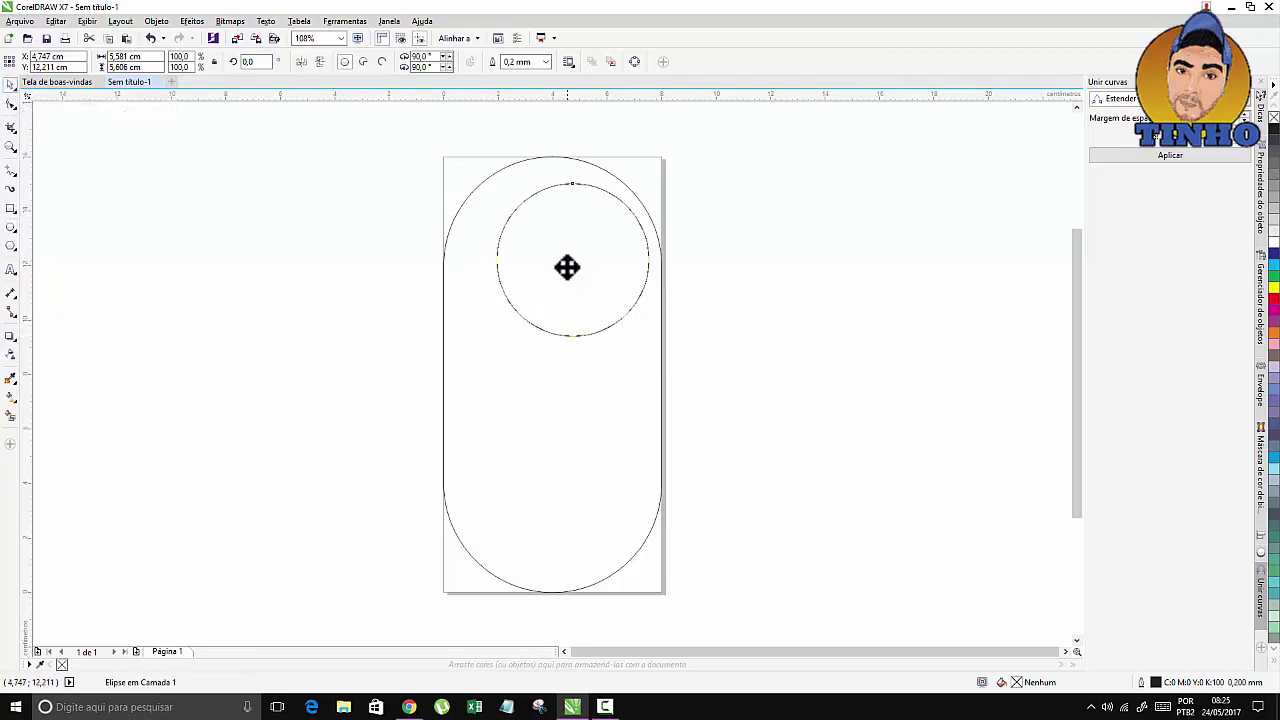
{"action": "left_click_drag", "start_coordinate": [567, 267], "coordinate": [551, 268]}
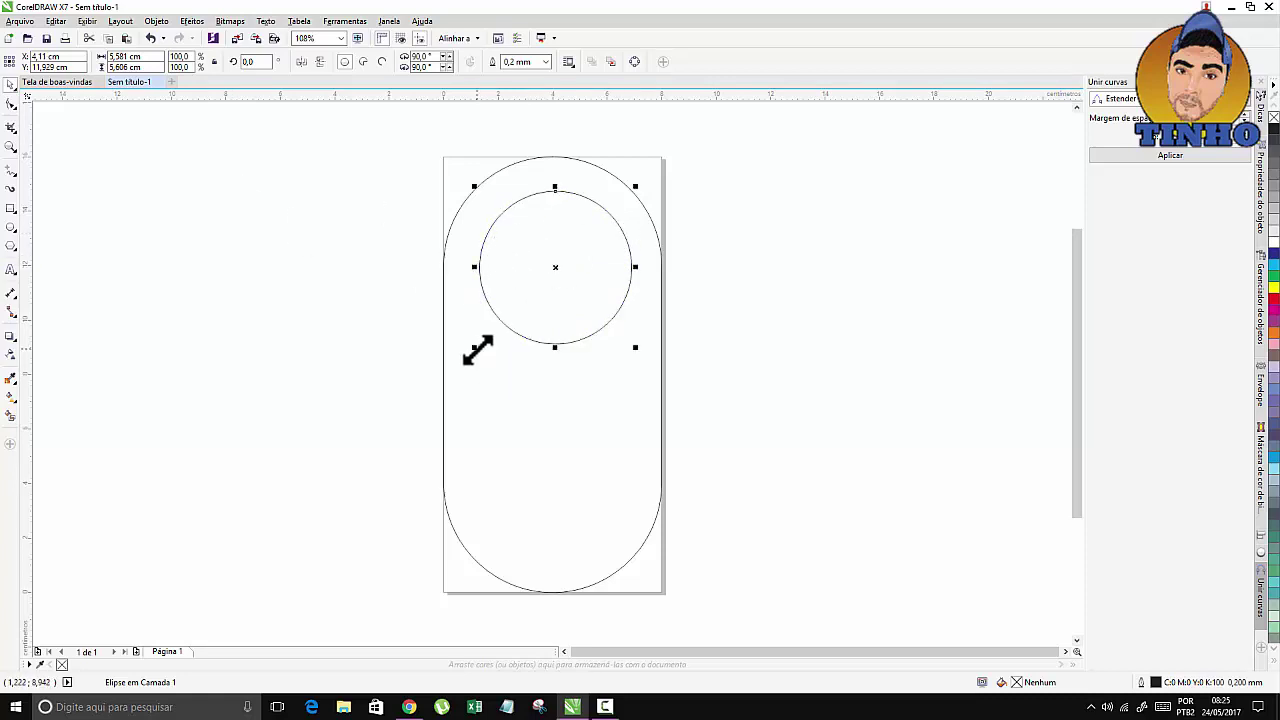
{"action": "left_click_drag", "start_coordinate": [478, 348], "coordinate": [483, 345]}
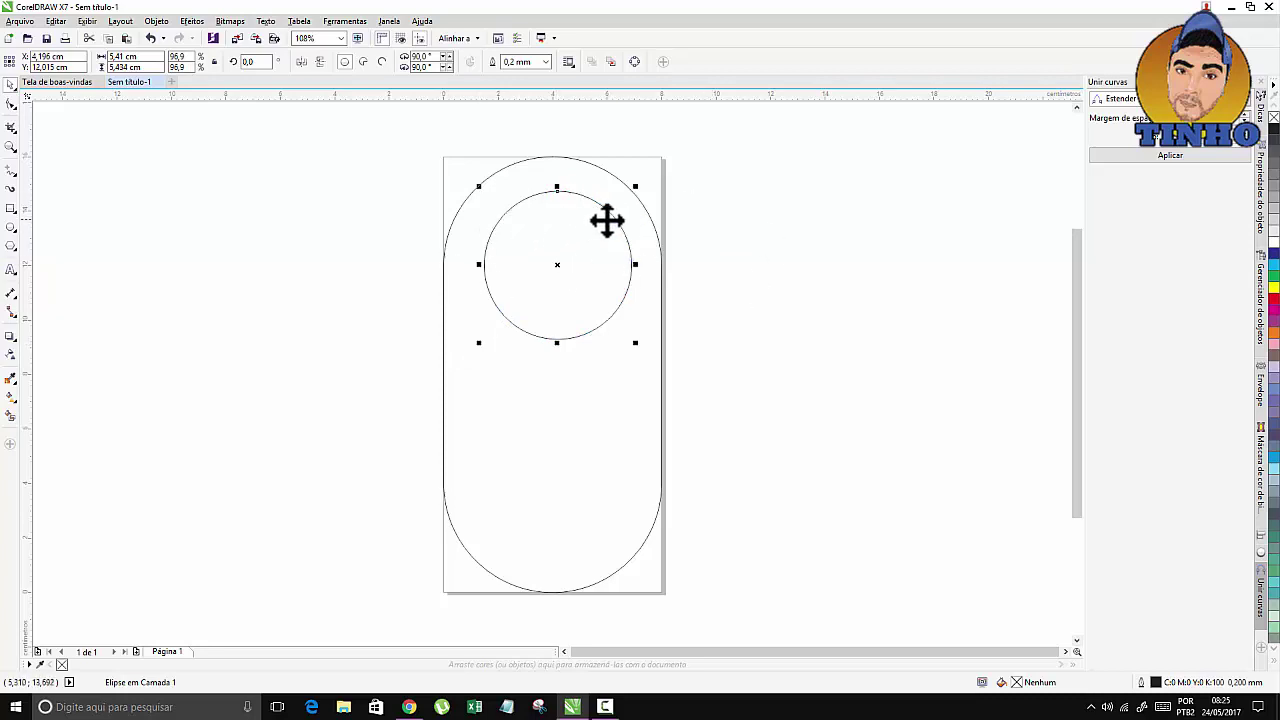
{"action": "left_click_drag", "start_coordinate": [579, 220], "coordinate": [932, 211]}
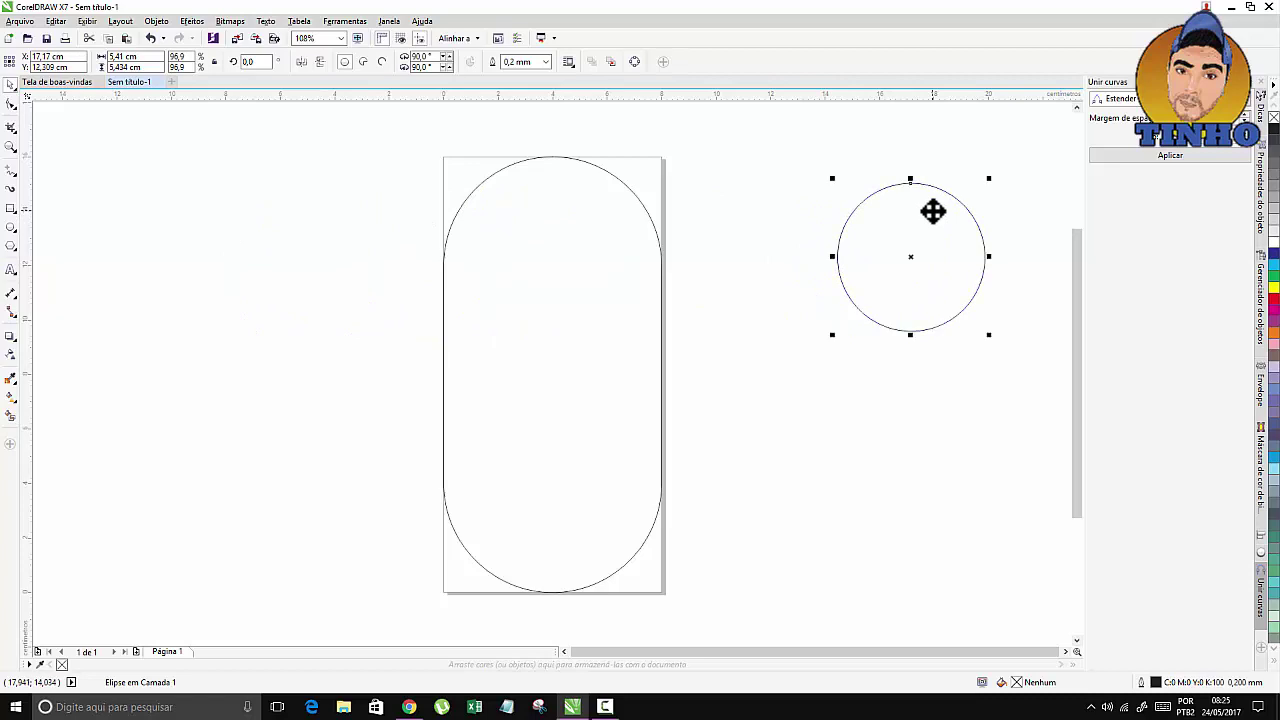
Draw a horizontal rectangle about 5.2 × 2.8 cm overlapping the left half of the circle.
{"action": "left_click", "coordinate": [12, 209]}
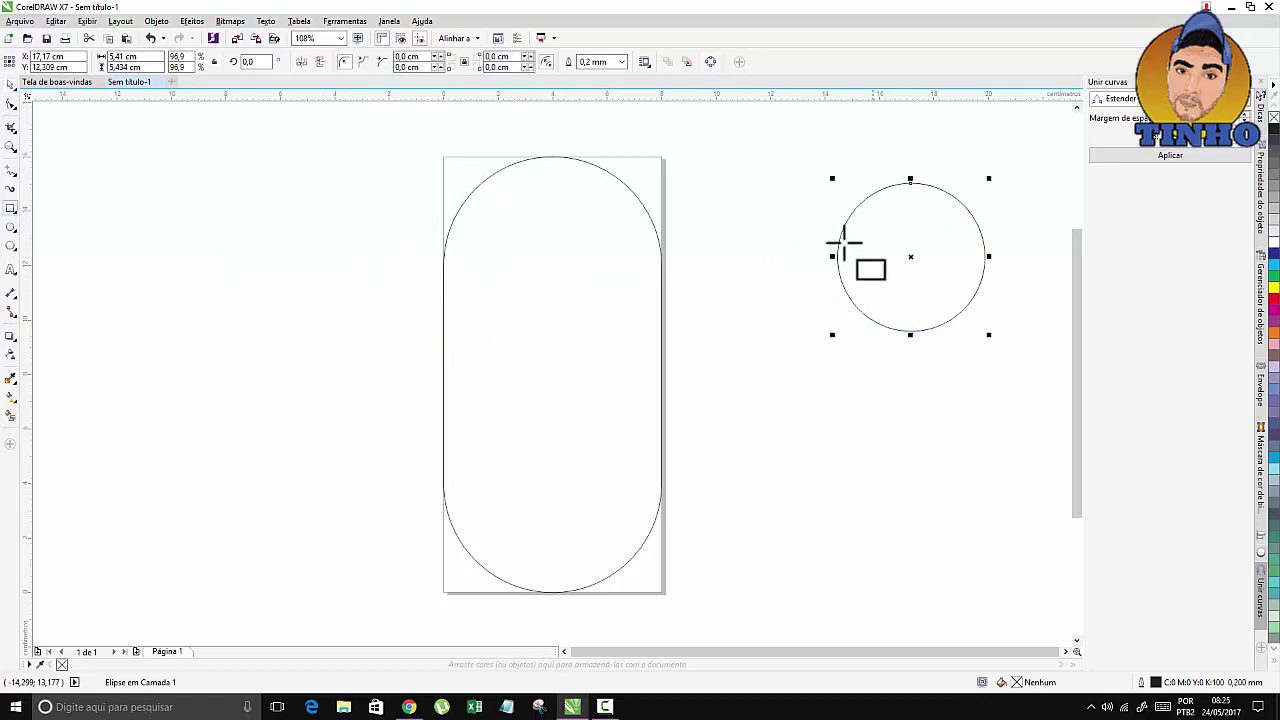
{"action": "left_click_drag", "start_coordinate": [773, 228], "coordinate": [914, 305]}
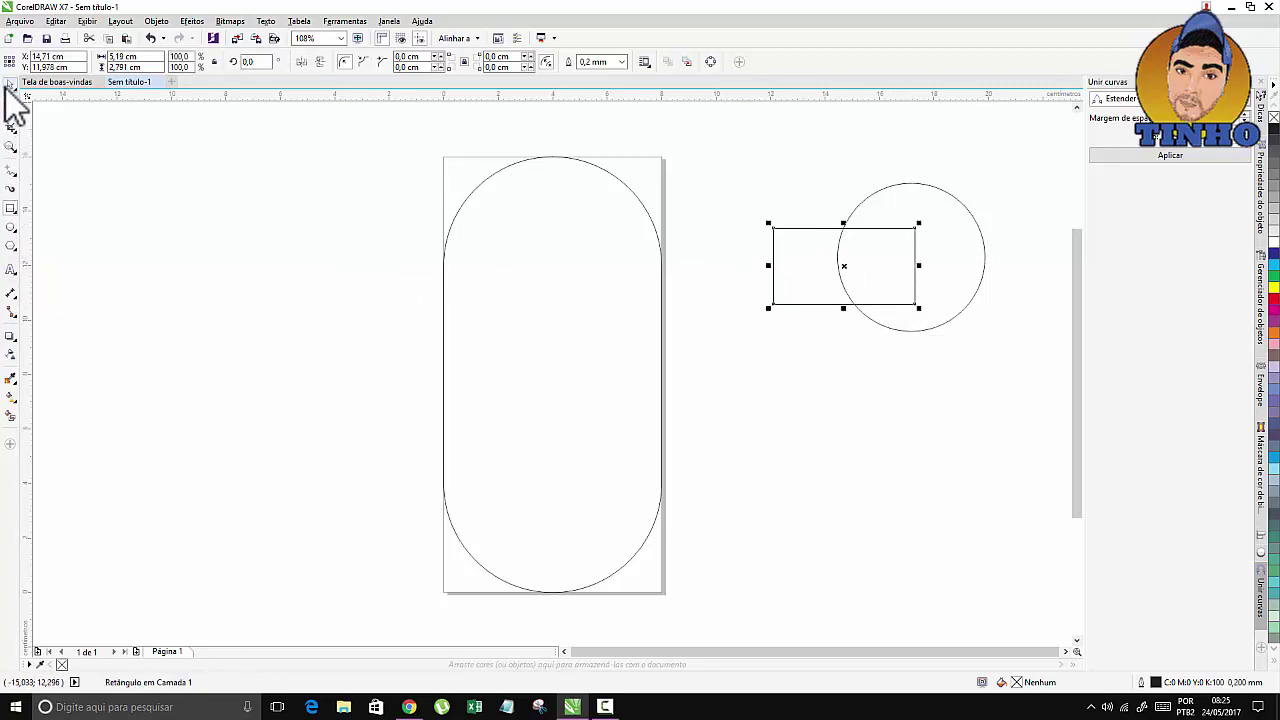
{"action": "left_click", "coordinate": [10, 86]}
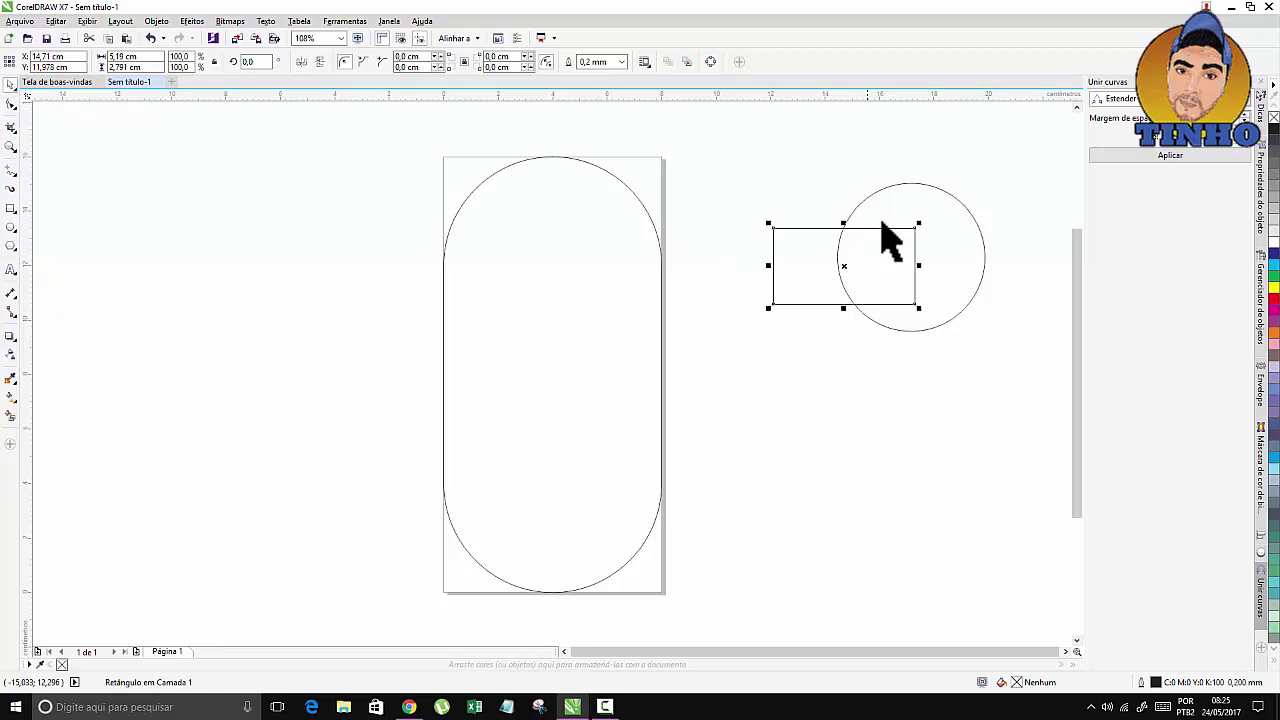
Weld the small rectangle and the circle into a single keyhole-like shape.
{"action": "left_click", "coordinate": [752, 150]}
{"action": "left_click_drag", "start_coordinate": [714, 122], "coordinate": [1030, 396]}
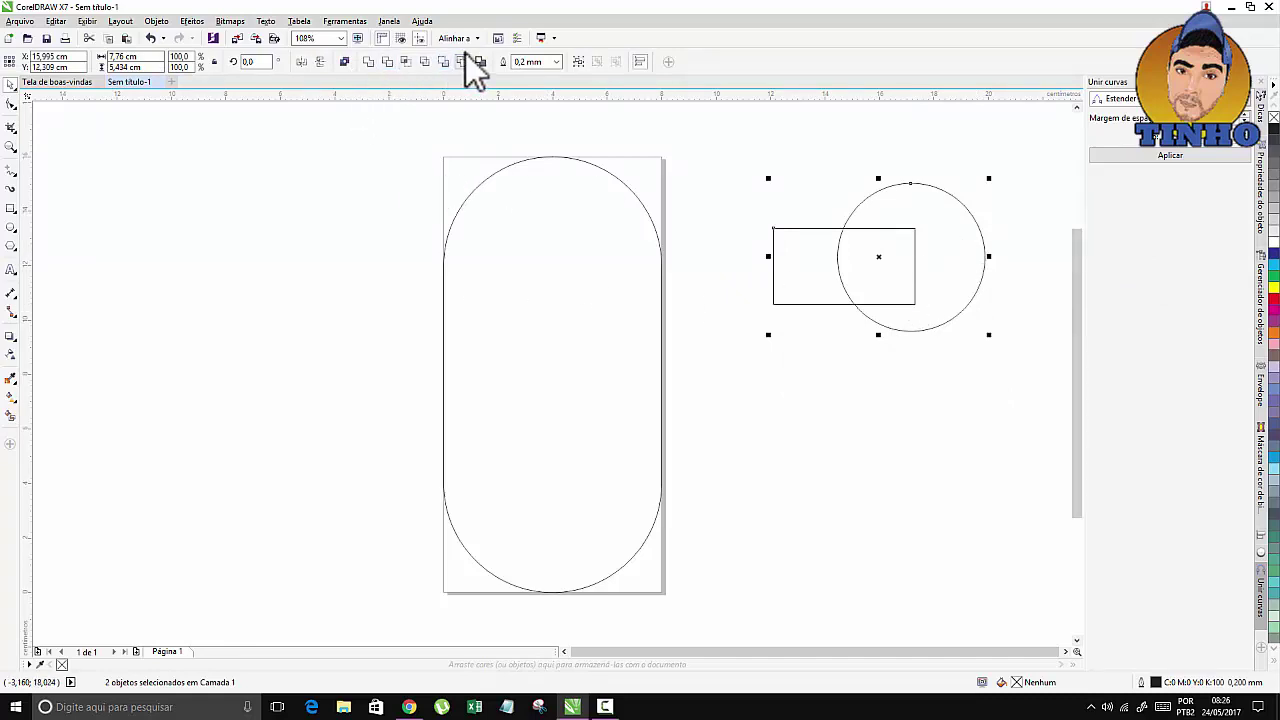
{"action": "left_click", "coordinate": [370, 61]}
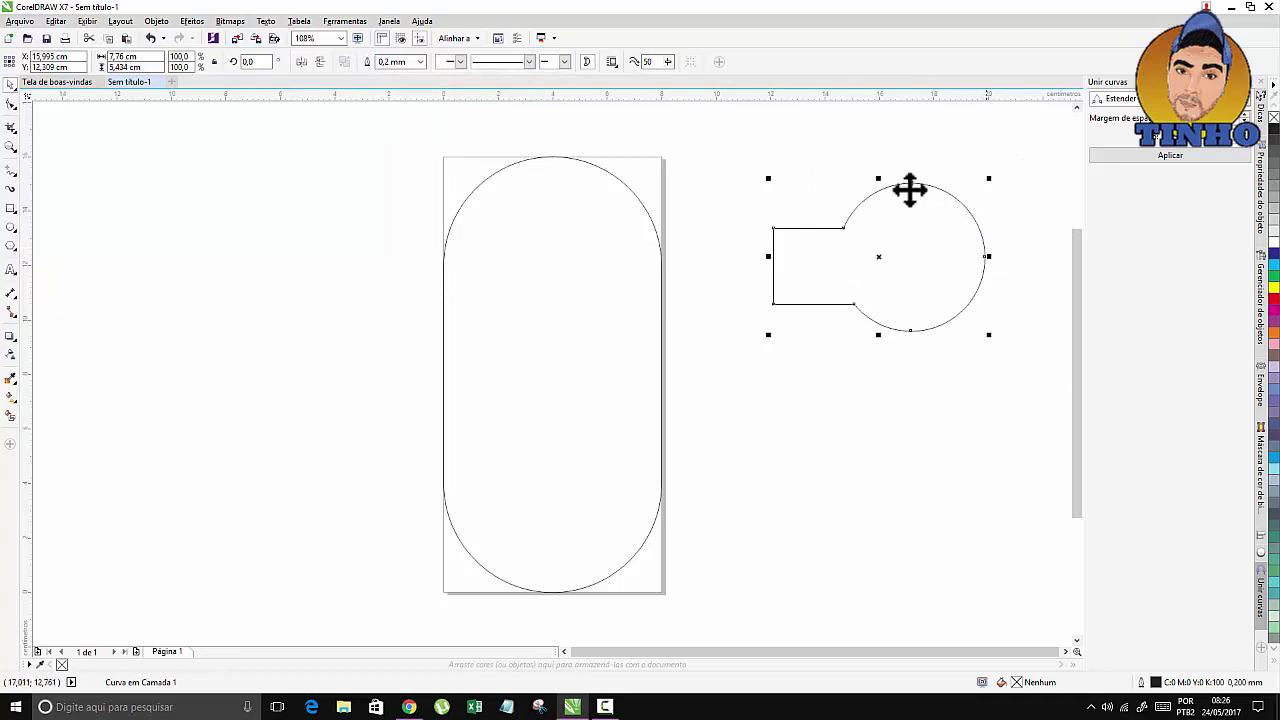
Place the welded shape over the upper part of the rounded rectangle, extending past its left edge, and trim the rectangle with it.
{"action": "left_click_drag", "start_coordinate": [937, 240], "coordinate": [577, 260]}
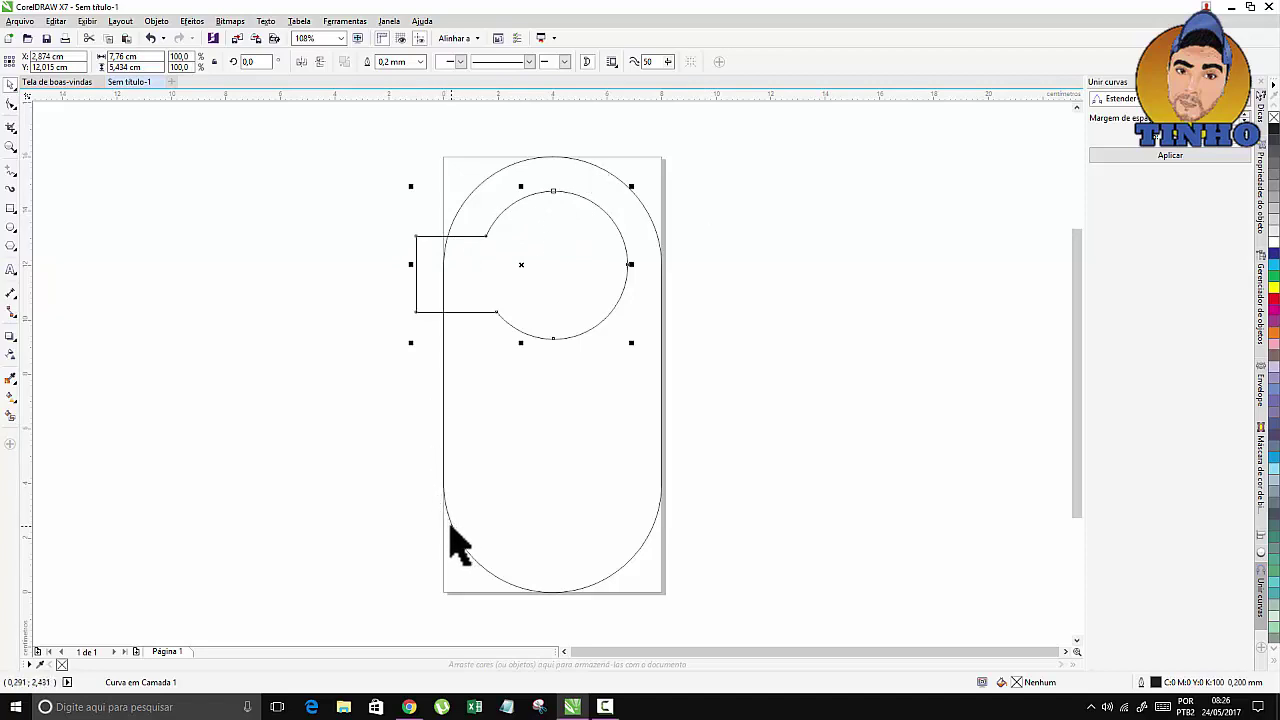
{"action": "left_click", "coordinate": [447, 528], "text": "shift"}
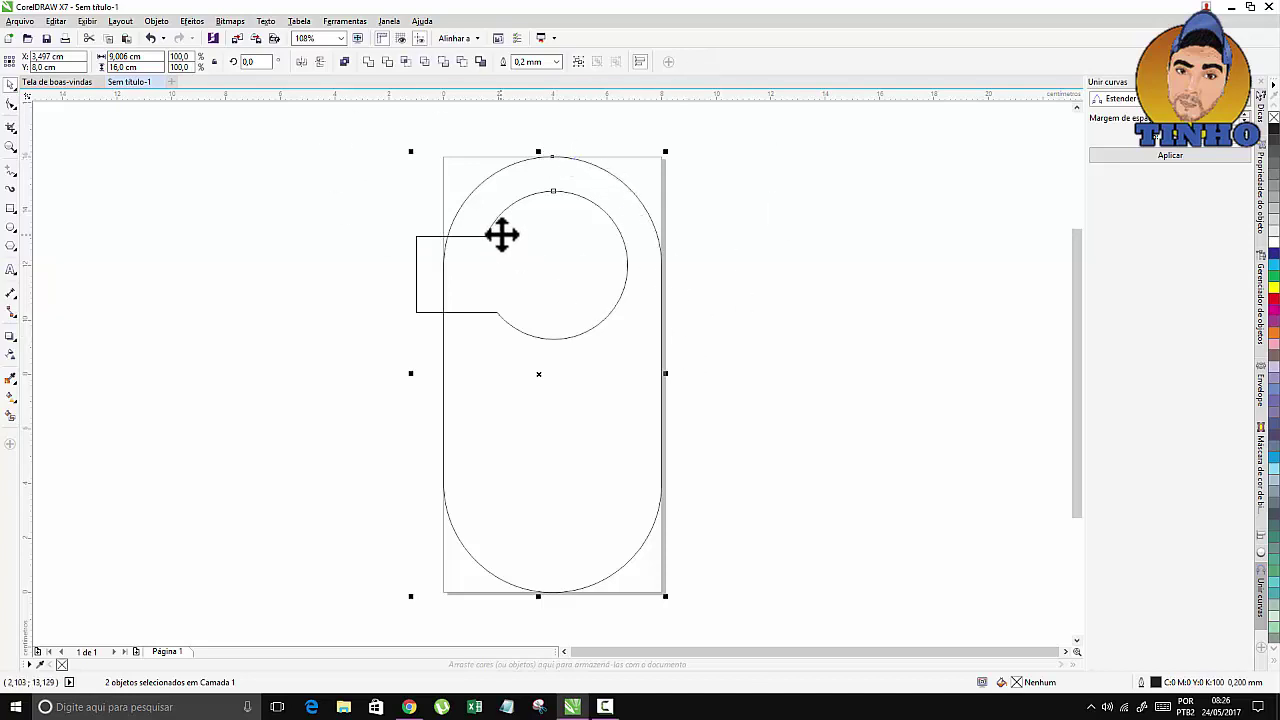
{"action": "left_click", "coordinate": [389, 61]}
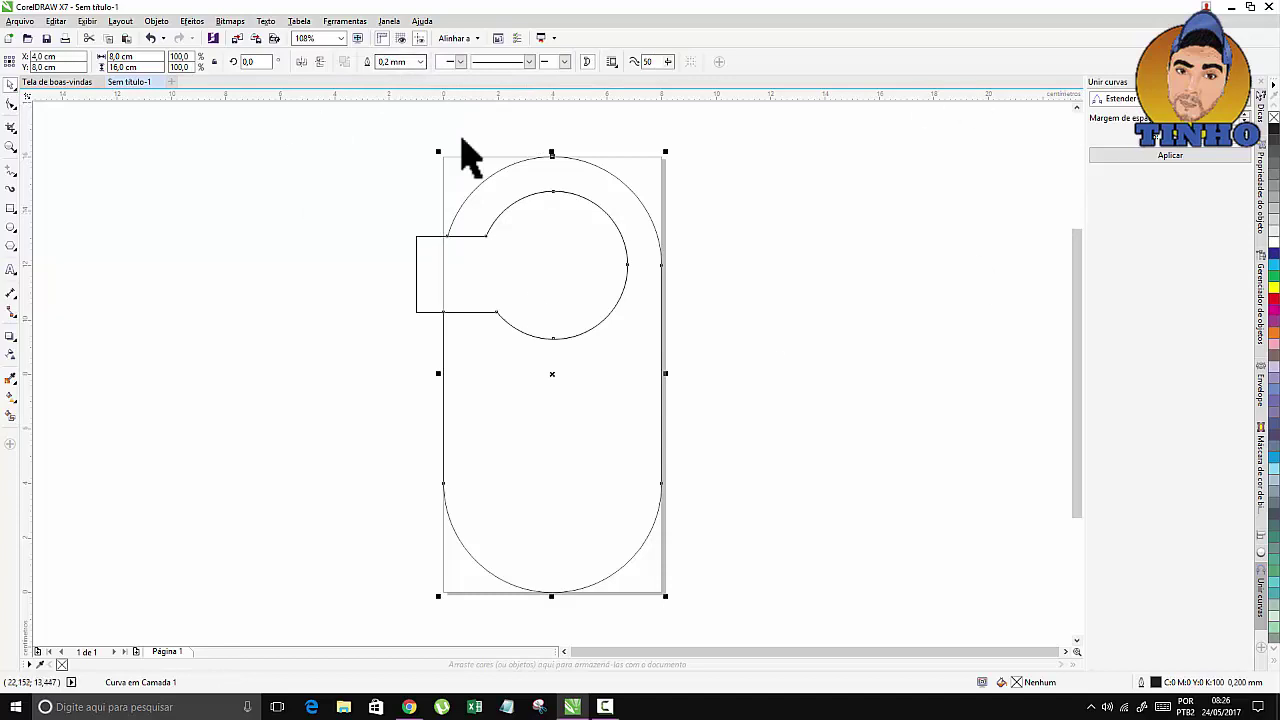
Move the welded cutting shape off the trimmed door hanger outline and delete it.
{"action": "left_click", "coordinate": [375, 150]}
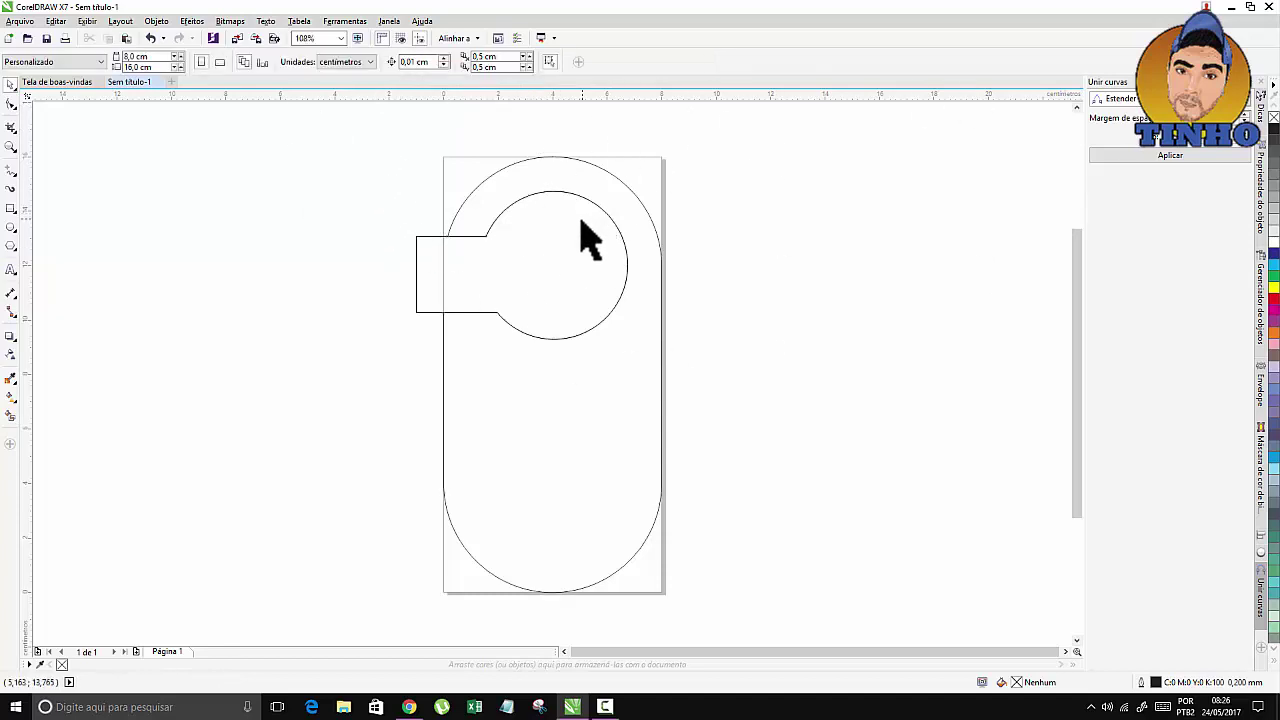
{"action": "left_click_drag", "start_coordinate": [590, 224], "coordinate": [956, 236]}
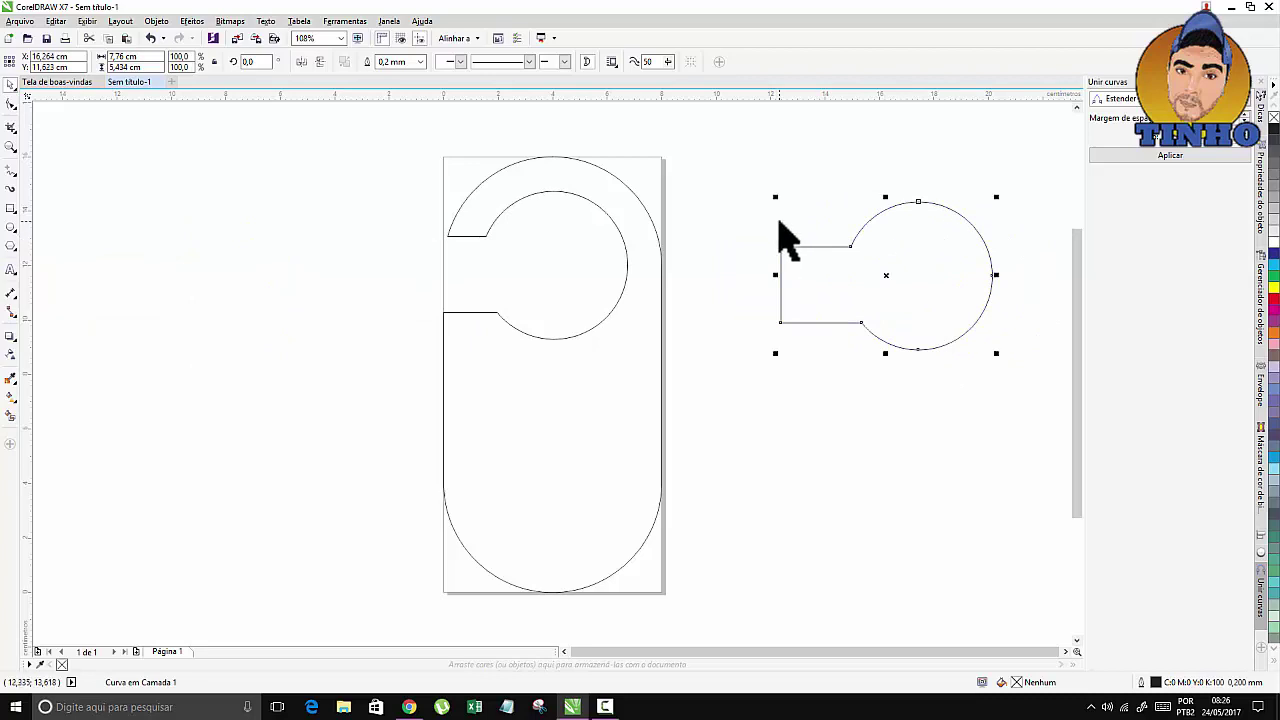
{"action": "key", "text": "Delete"}
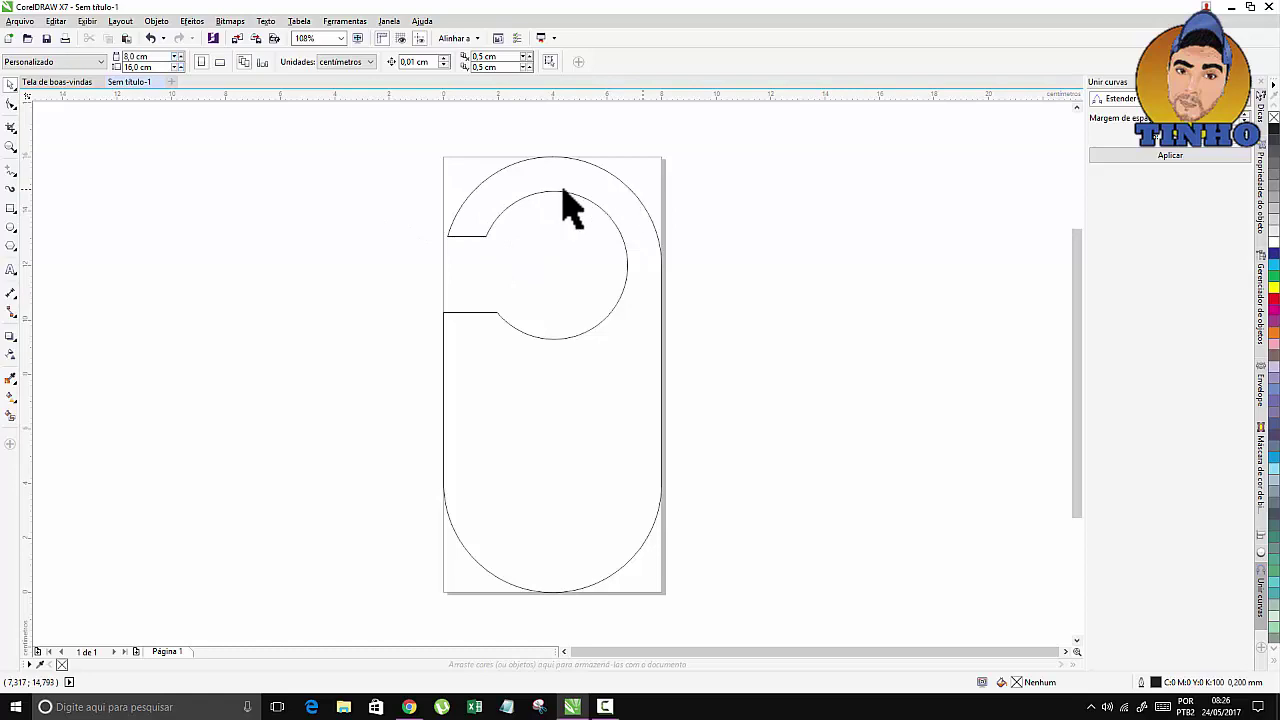
Import 108.jpg from the desktop and place it left of the page at about 12.3 × 9.3 cm.
{"action": "right_click", "coordinate": [280, 192]}
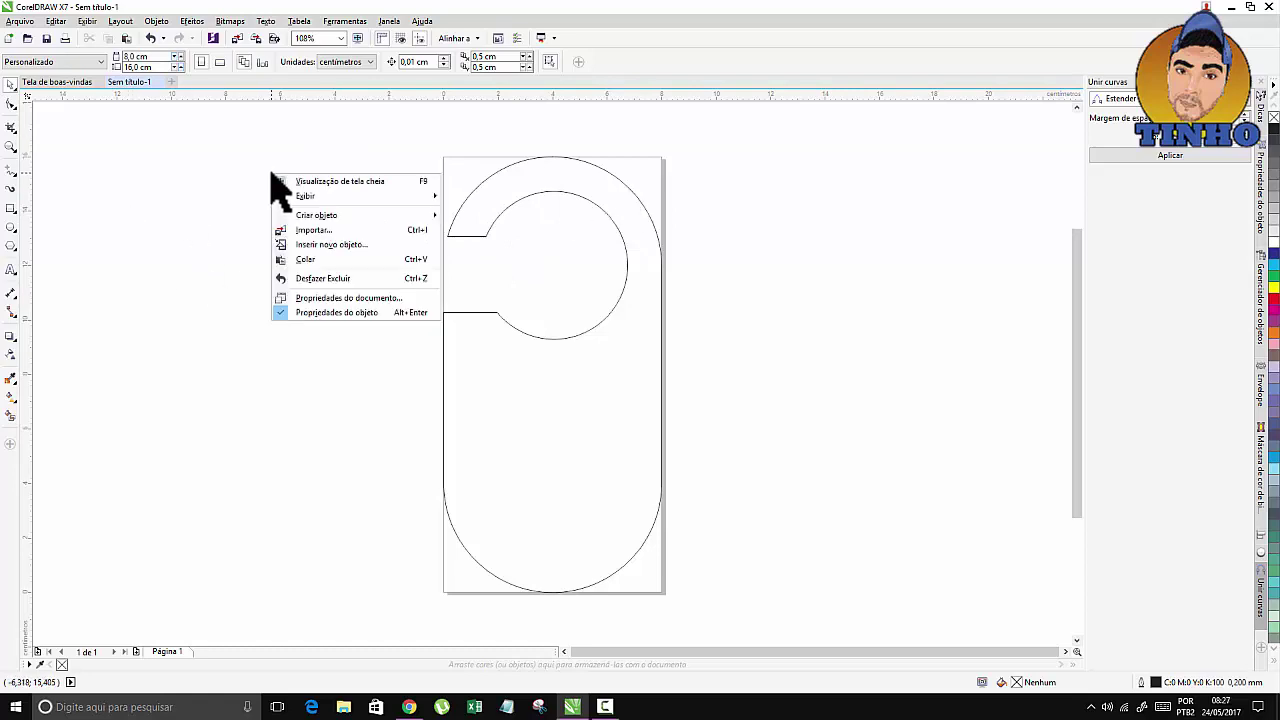
{"action": "left_click", "coordinate": [327, 234]}
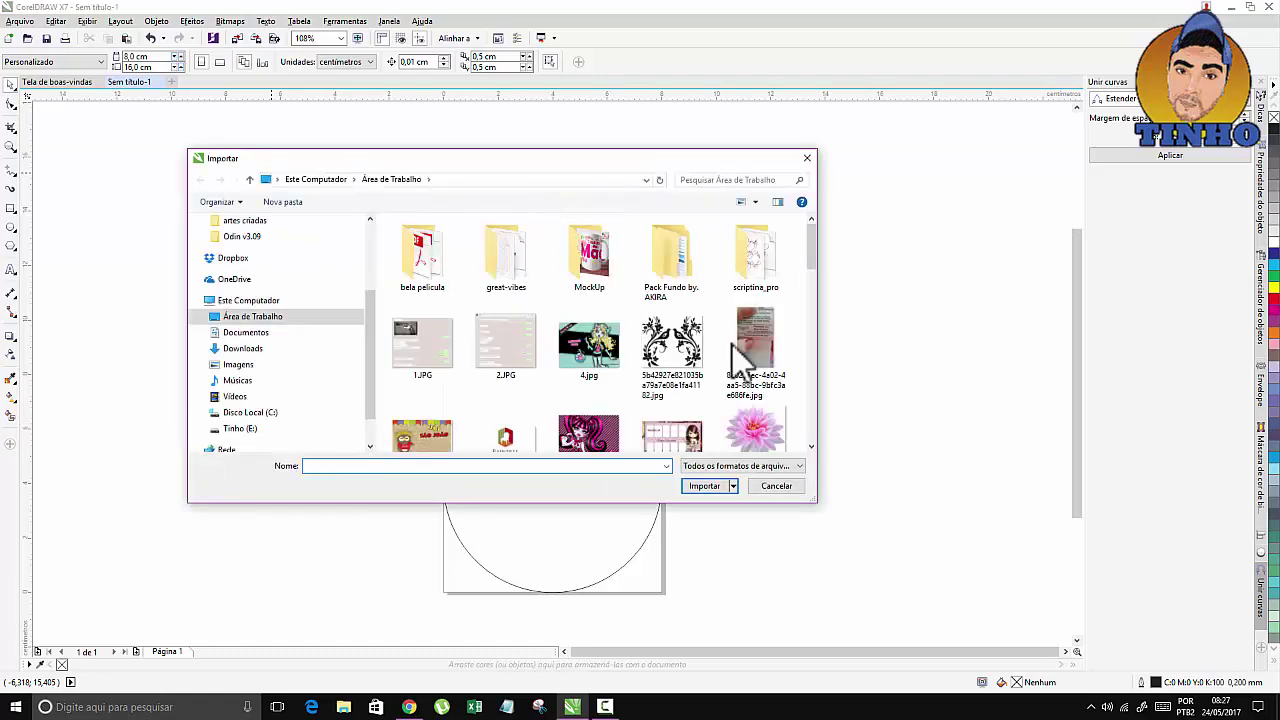
{"action": "left_click_drag", "start_coordinate": [812, 252], "coordinate": [812, 260]}
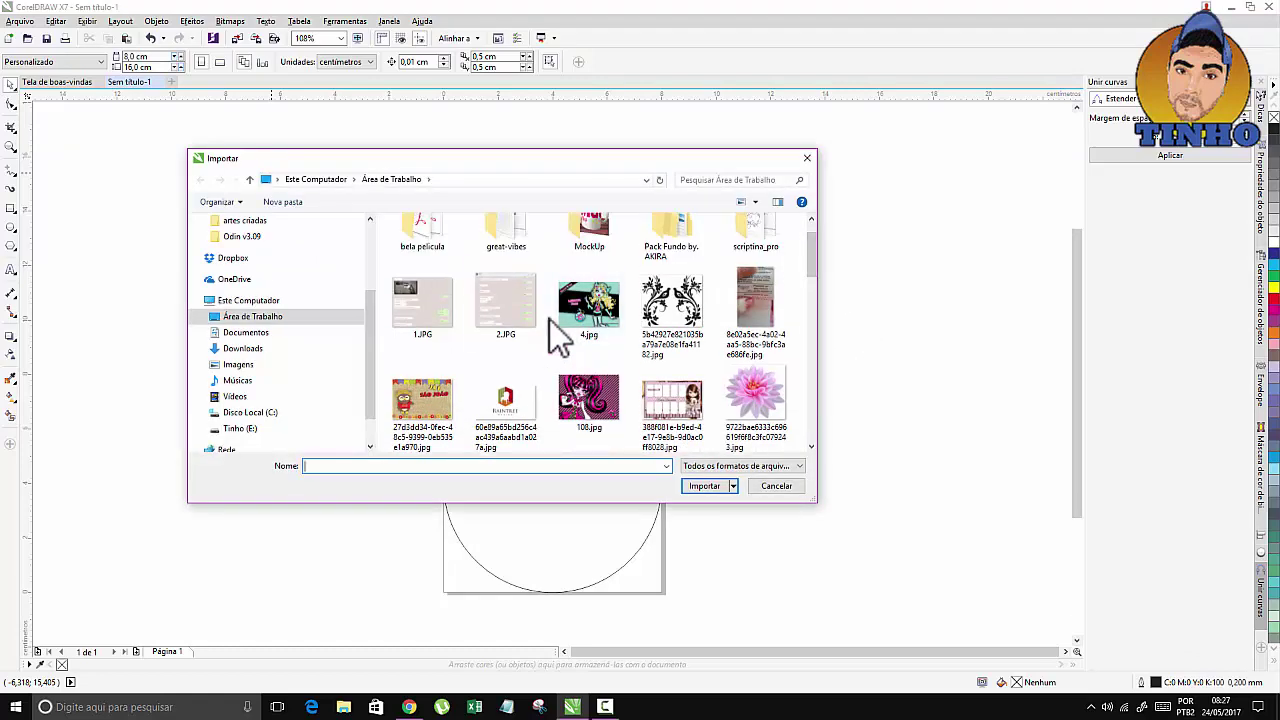
{"action": "left_click", "coordinate": [593, 405]}
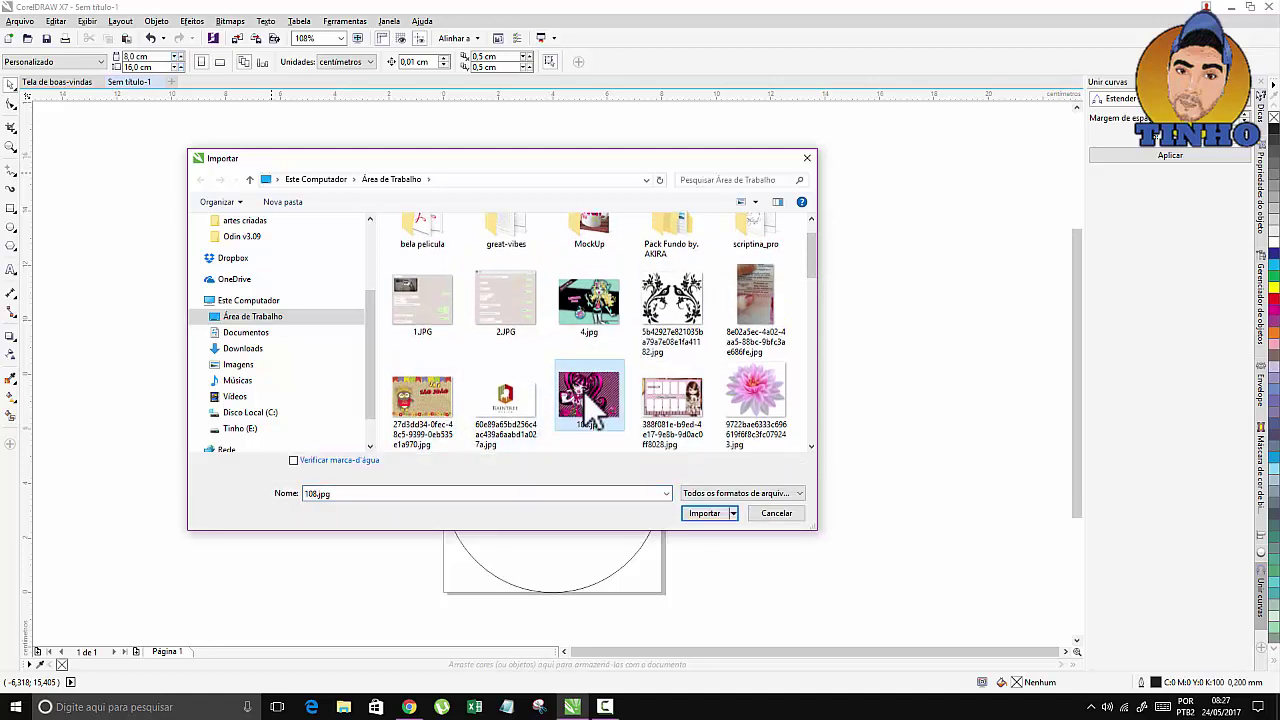
{"action": "left_click", "coordinate": [704, 515]}
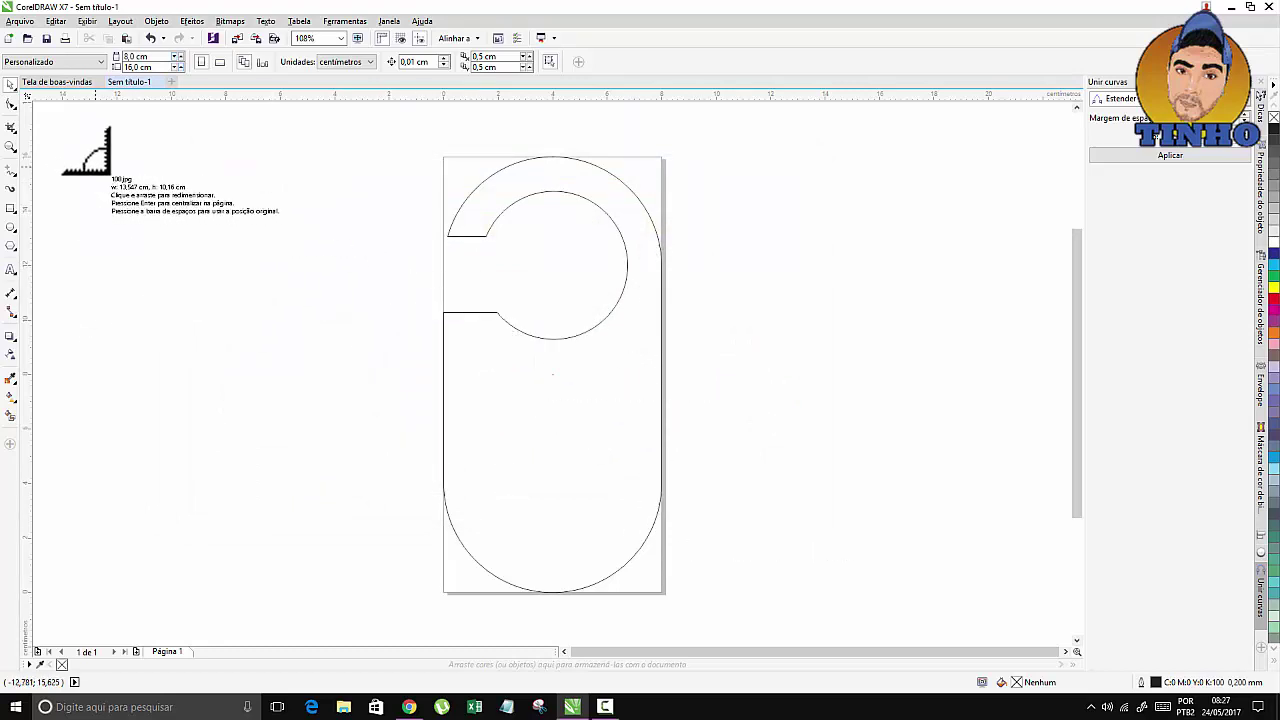
{"action": "left_click_drag", "start_coordinate": [95, 167], "coordinate": [435, 424]}
{"action": "left_click_drag", "start_coordinate": [263, 292], "coordinate": [264, 404]}
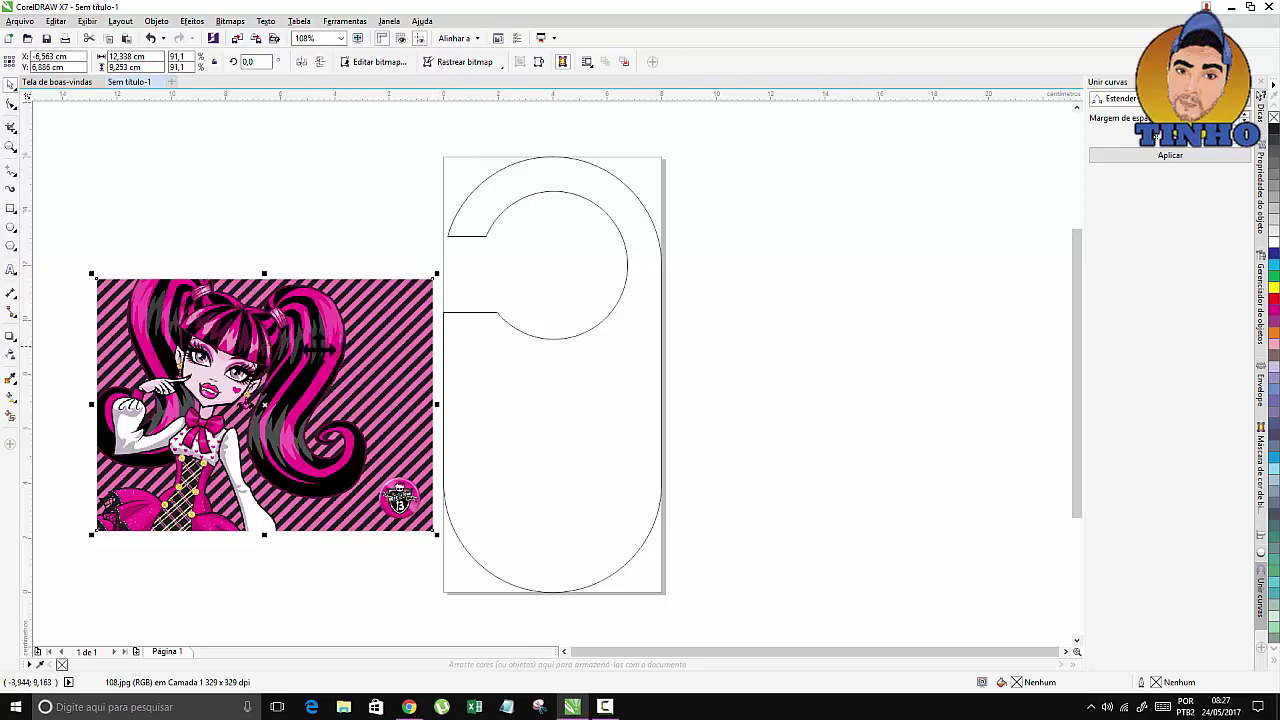
{"action": "left_click_drag", "start_coordinate": [315, 345], "coordinate": [236, 298]}
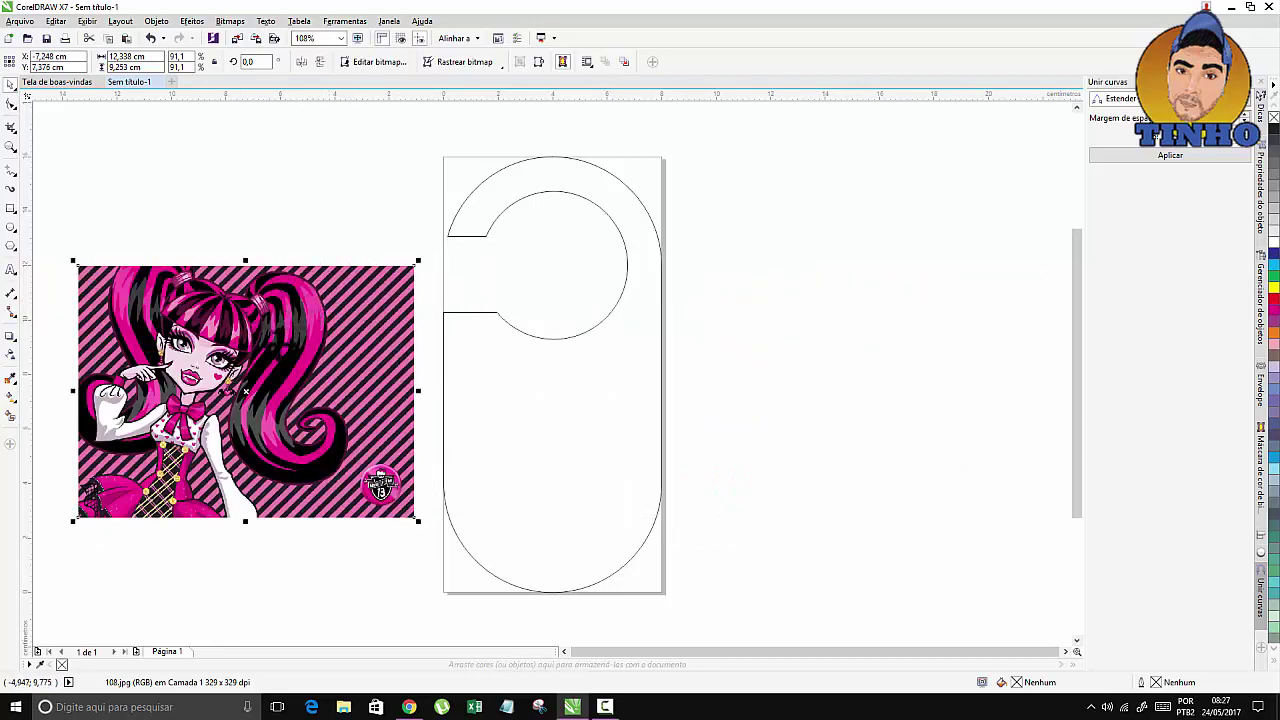
PowerClip the imported image inside the door hanger outline so that it fills the lower part below the circular cutout.
{"action": "left_click_drag", "start_coordinate": [311, 313], "coordinate": [640, 386]}
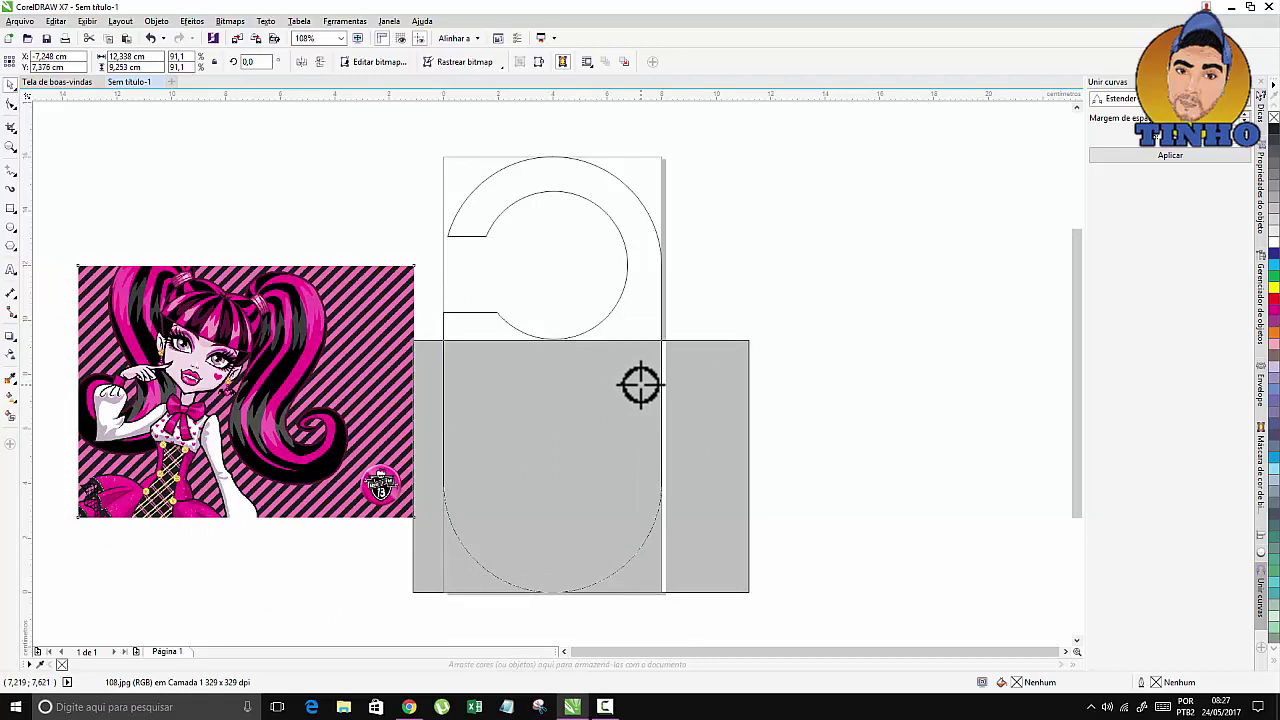
{"action": "left_click_drag", "start_coordinate": [640, 384], "coordinate": [636, 384]}
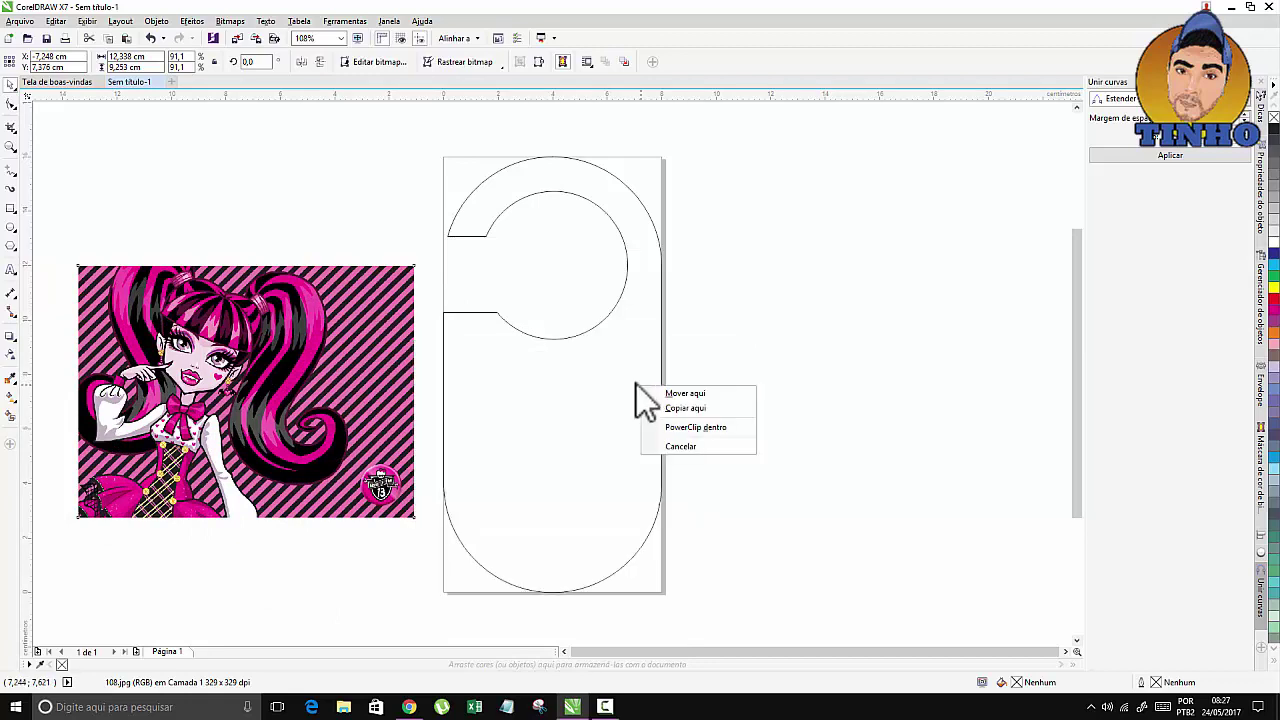
{"action": "left_click", "coordinate": [703, 429]}
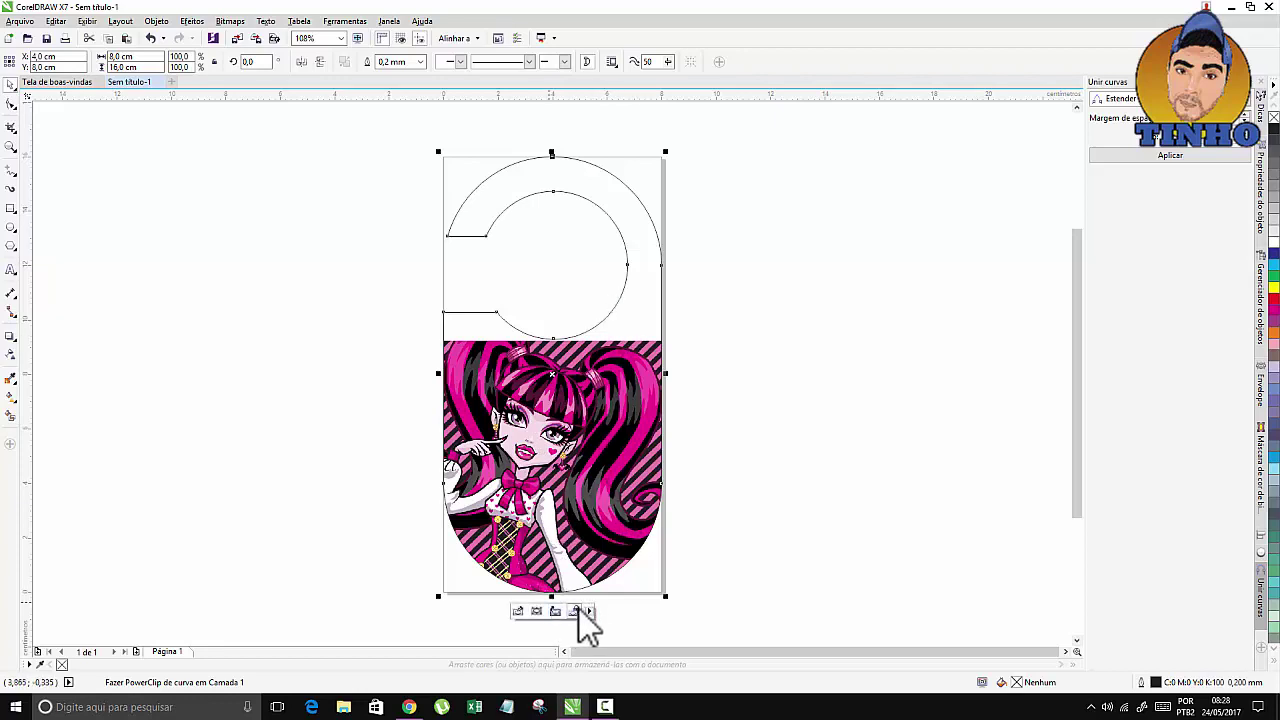
Enlarge the image inside the PowerClip to about 20.6 × 15.4 cm and reposition it so the character's face fills the hanger below the cutout.
{"action": "left_click", "coordinate": [519, 611]}
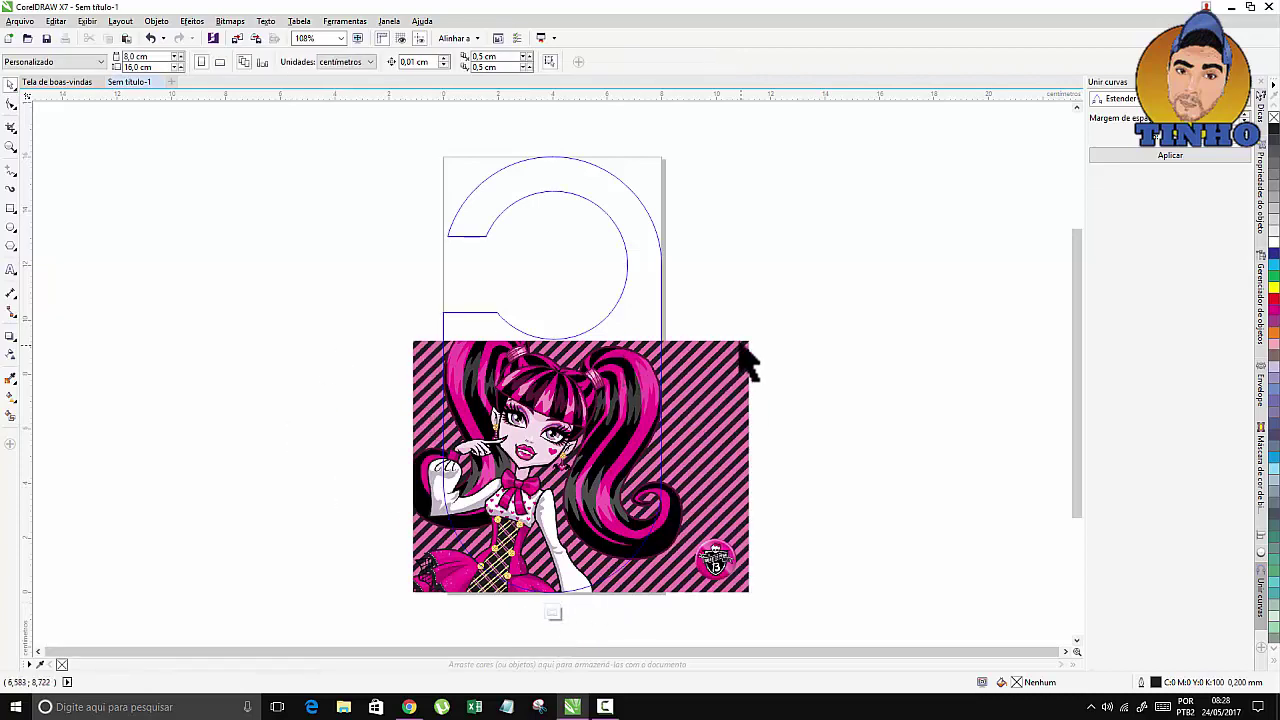
{"action": "left_click", "coordinate": [692, 360]}
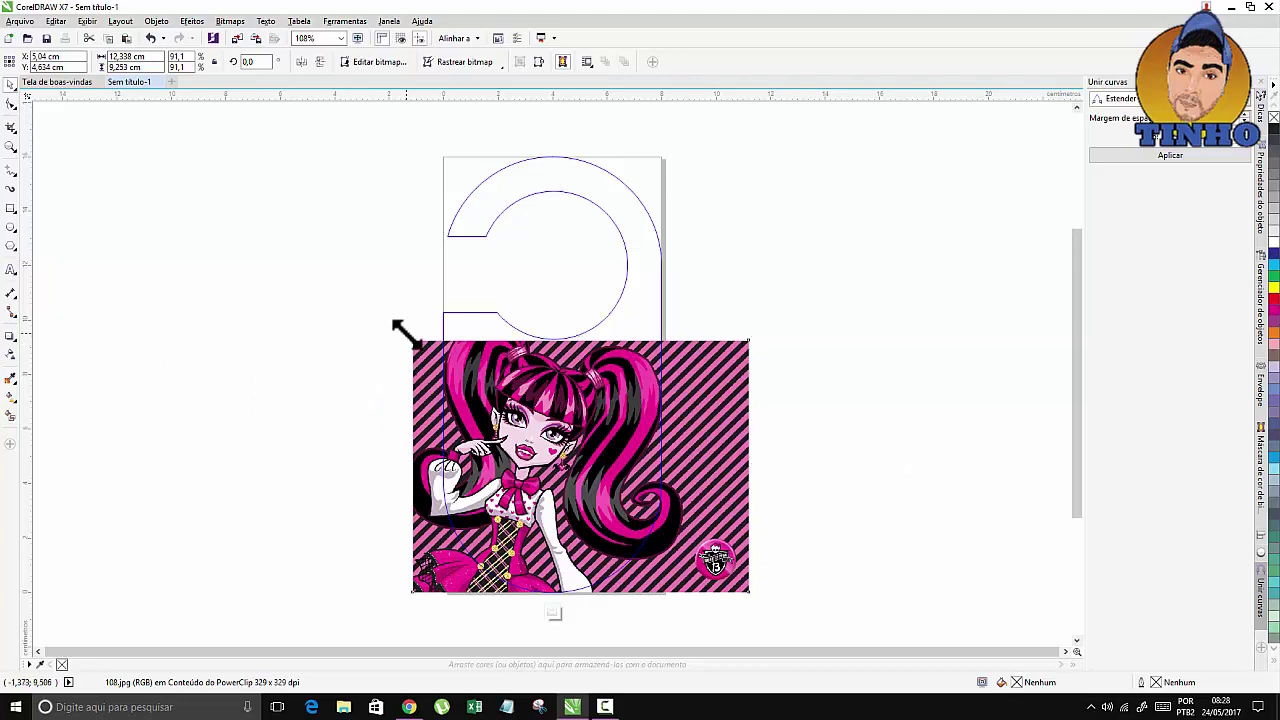
{"action": "left_click_drag", "start_coordinate": [406, 334], "coordinate": [108, 167]}
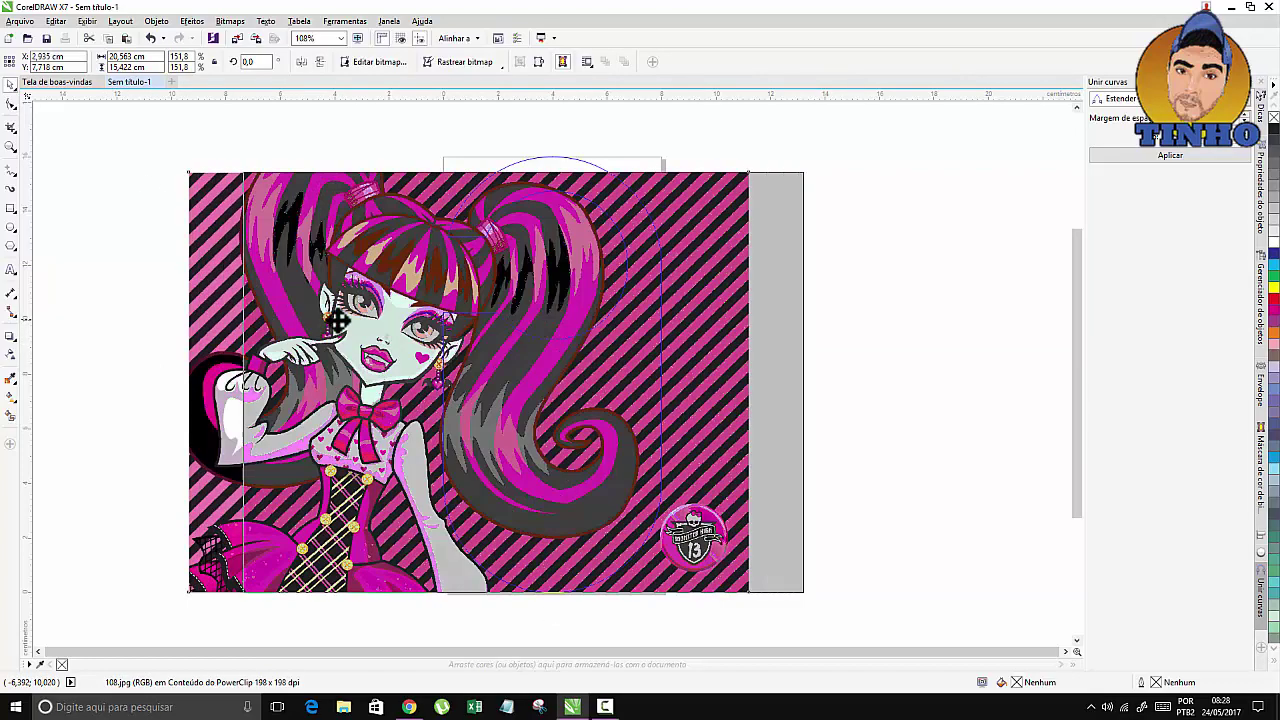
{"action": "left_click_drag", "start_coordinate": [338, 320], "coordinate": [409, 437]}
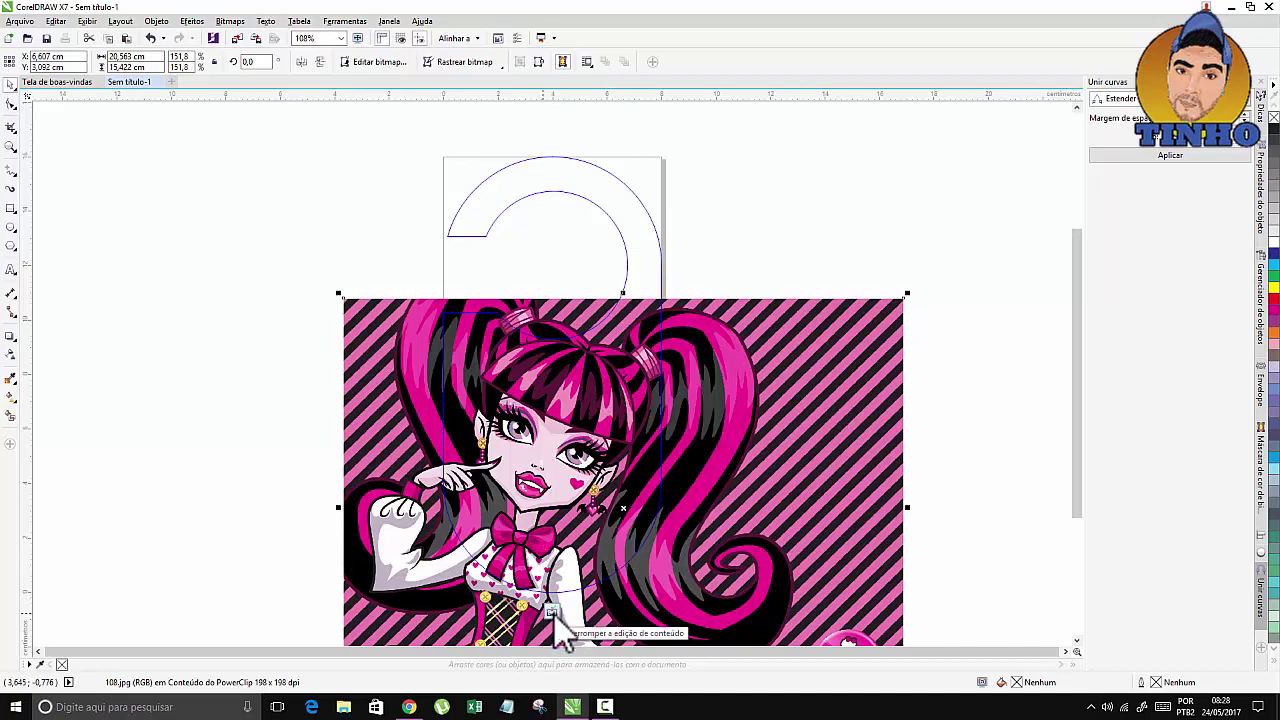
{"action": "left_click", "coordinate": [554, 612]}
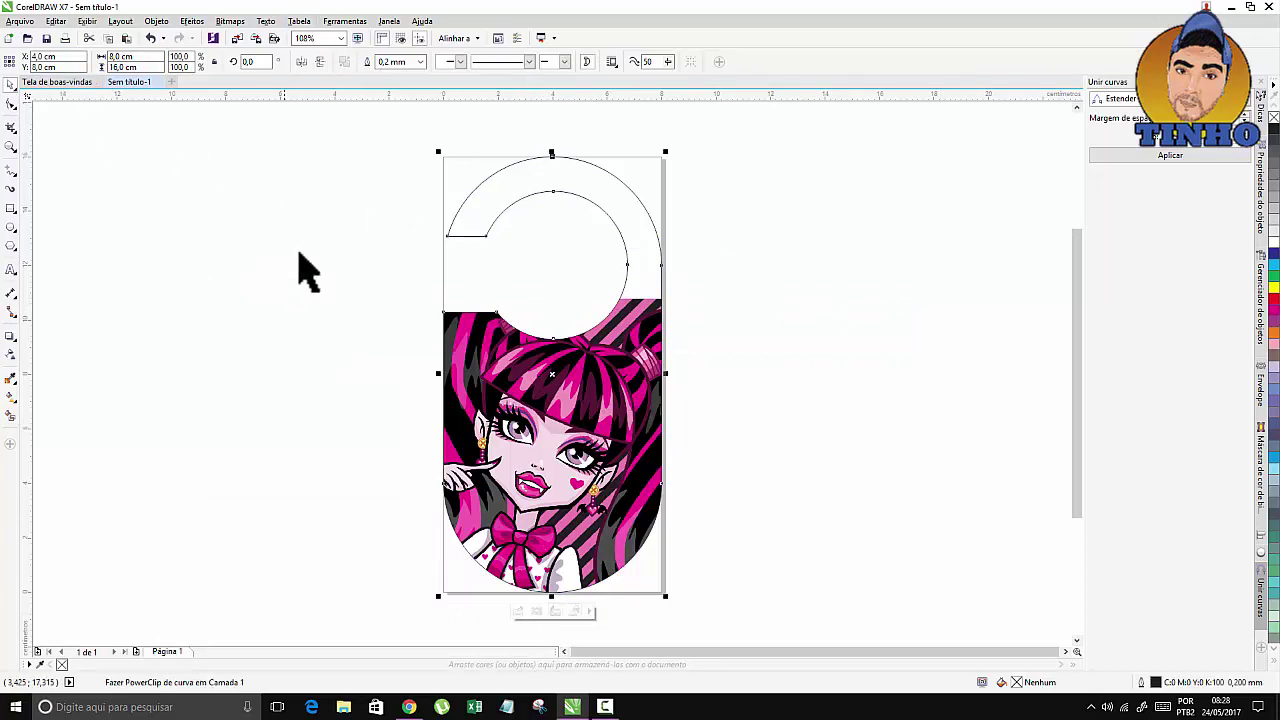
{"action": "left_click", "coordinate": [363, 378]}
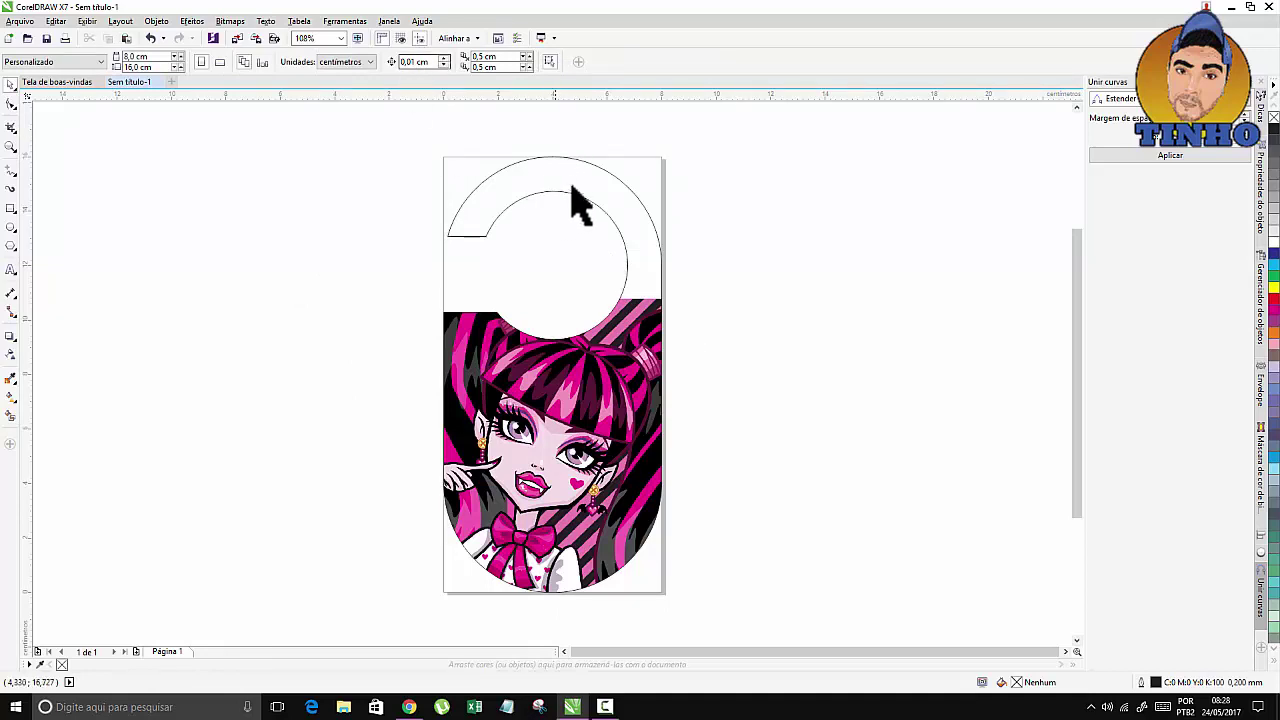
Fill the door hanger shape with the magenta sampled from the character's hair and remove its outline.
{"action": "left_click", "coordinate": [531, 174]}
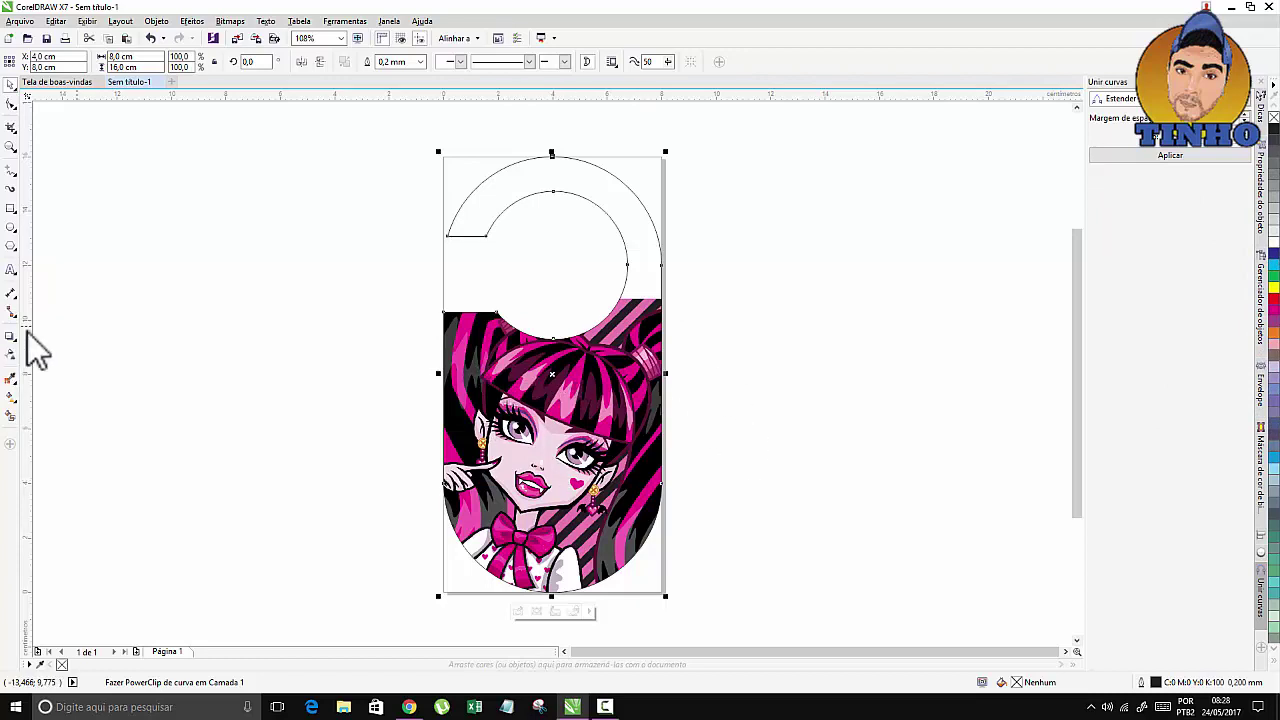
{"action": "left_click", "coordinate": [11, 381]}
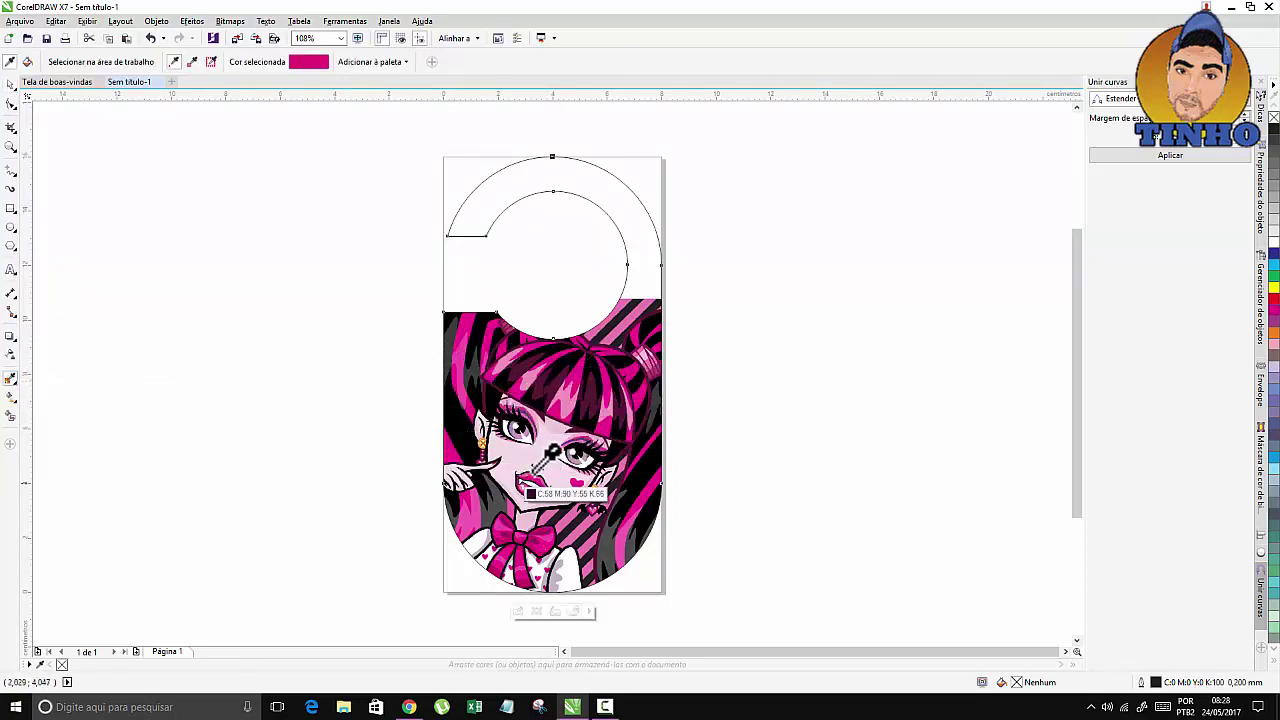
{"action": "left_click", "coordinate": [583, 368]}
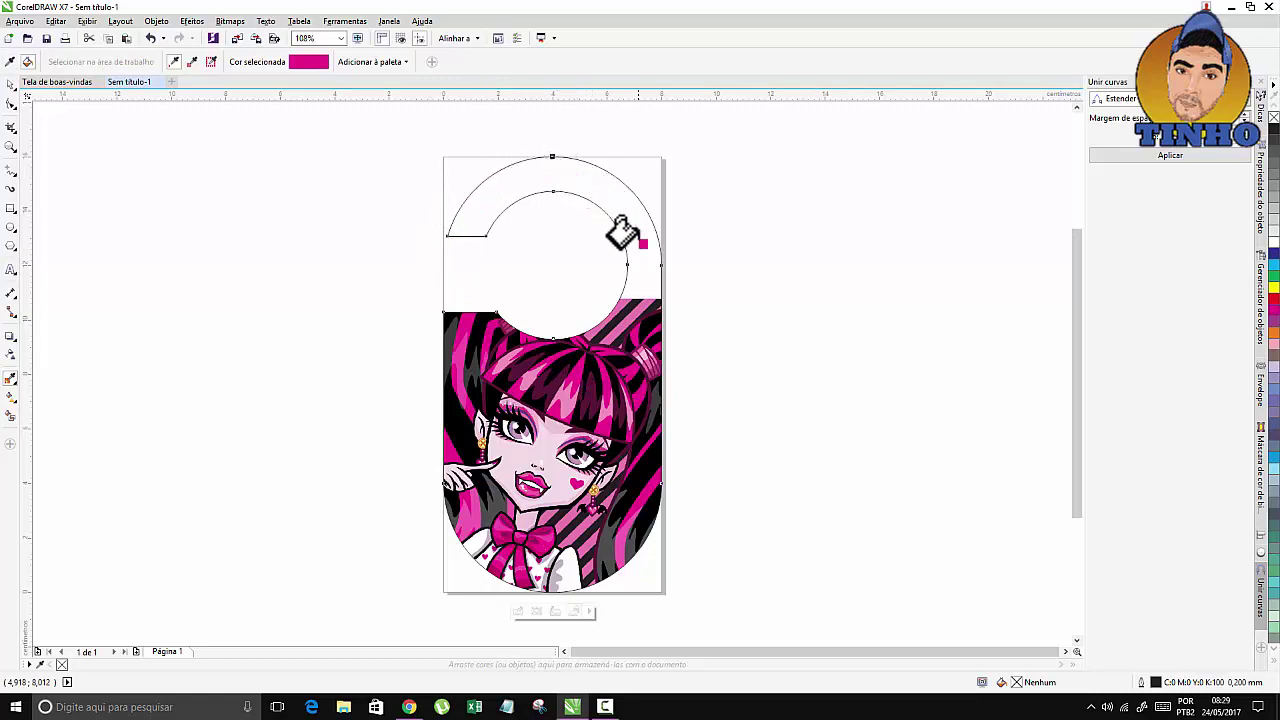
{"action": "left_click", "coordinate": [551, 165]}
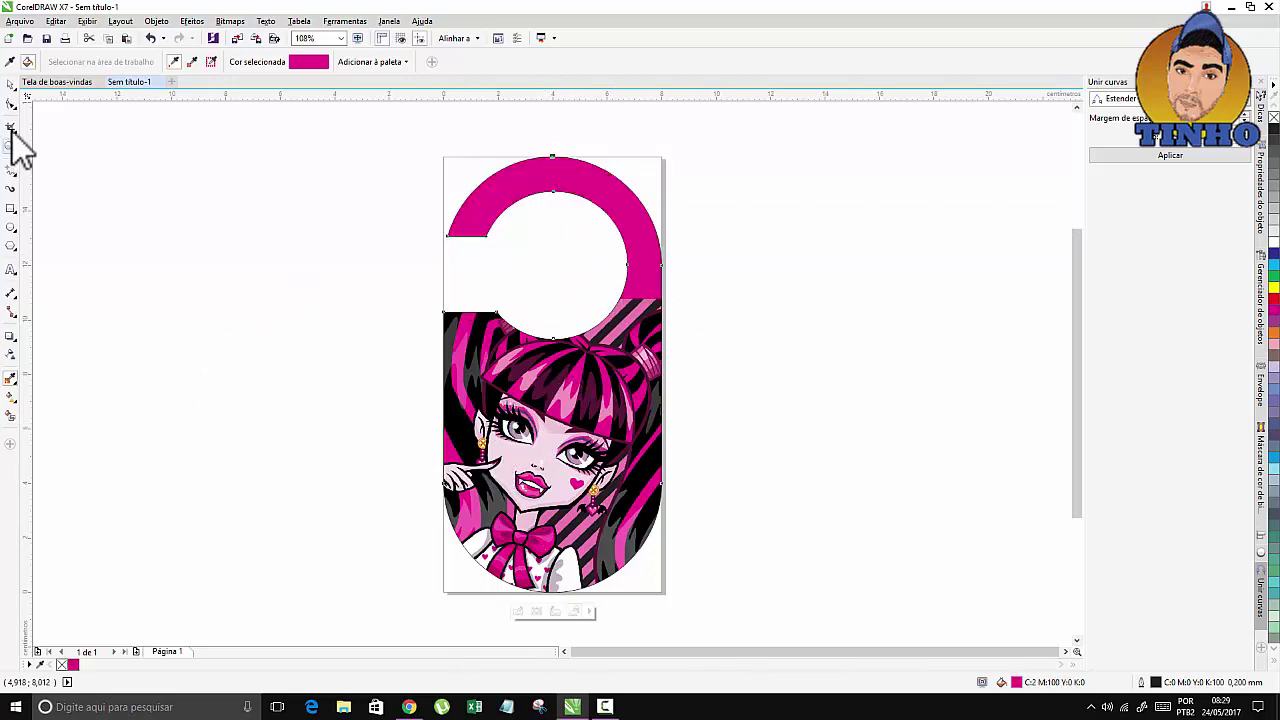
{"action": "left_click", "coordinate": [10, 85]}
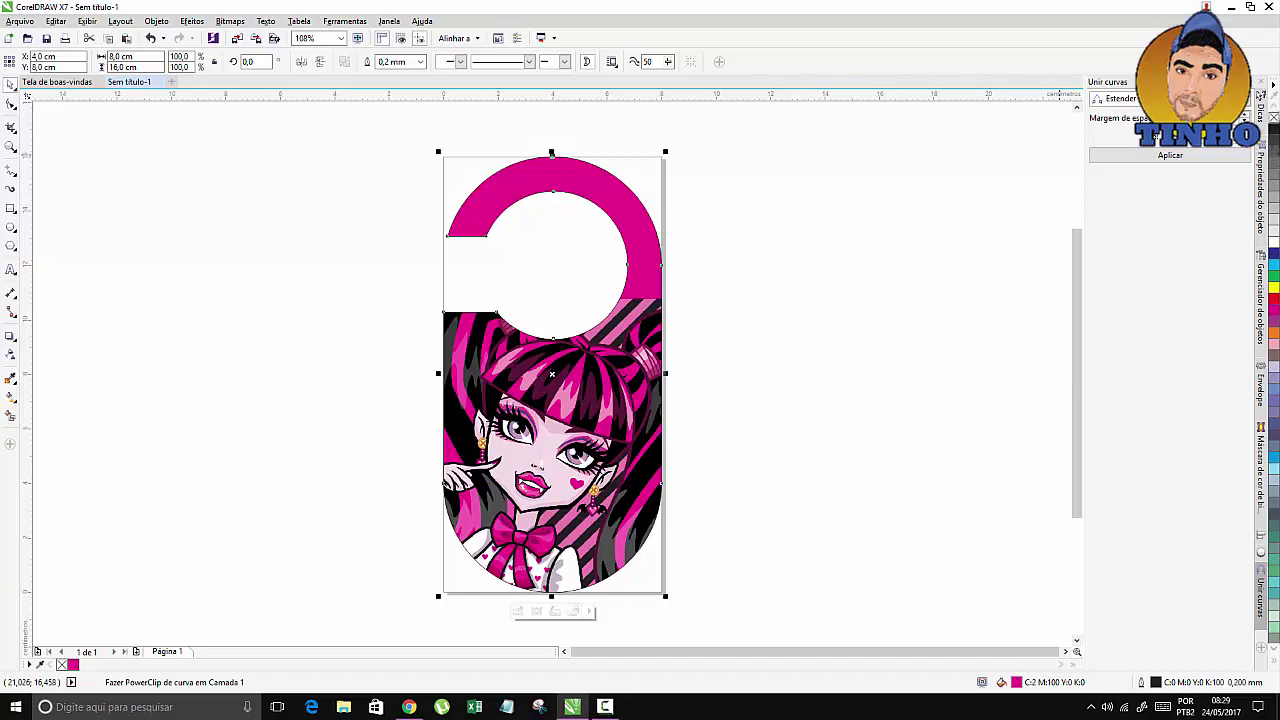
{"action": "right_click", "coordinate": [1274, 118]}
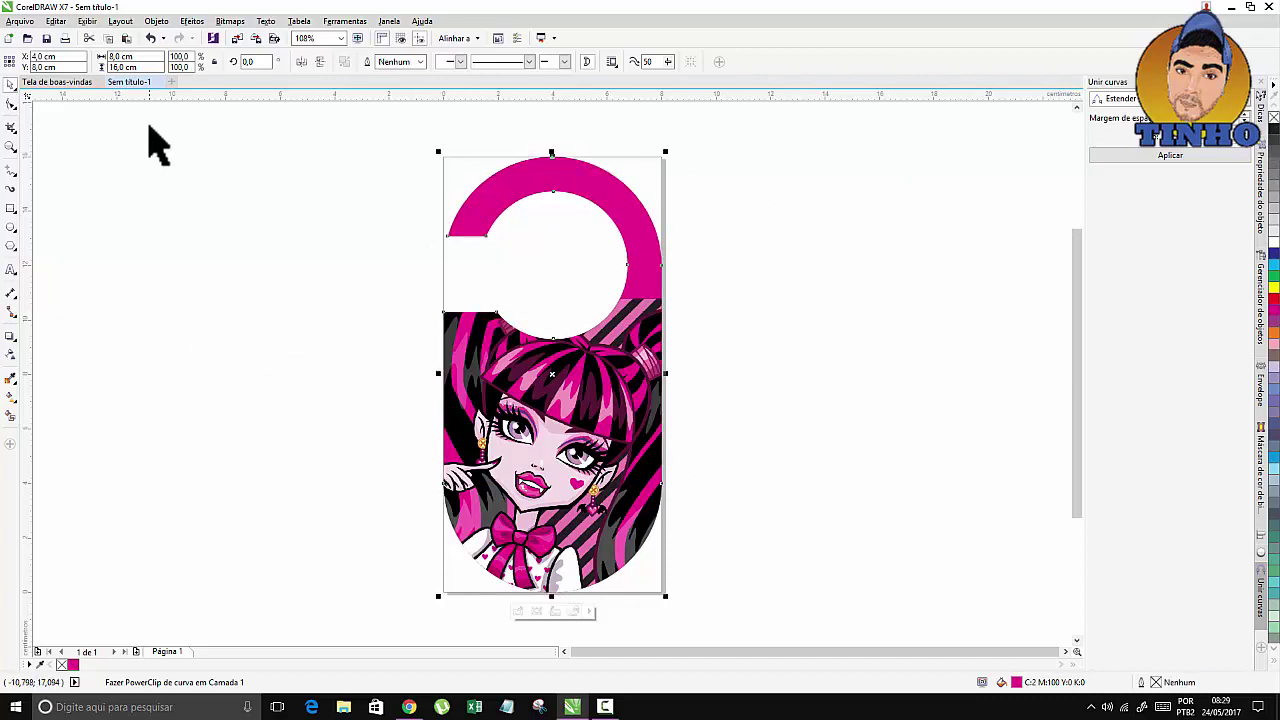
{"action": "left_click", "coordinate": [258, 162]}
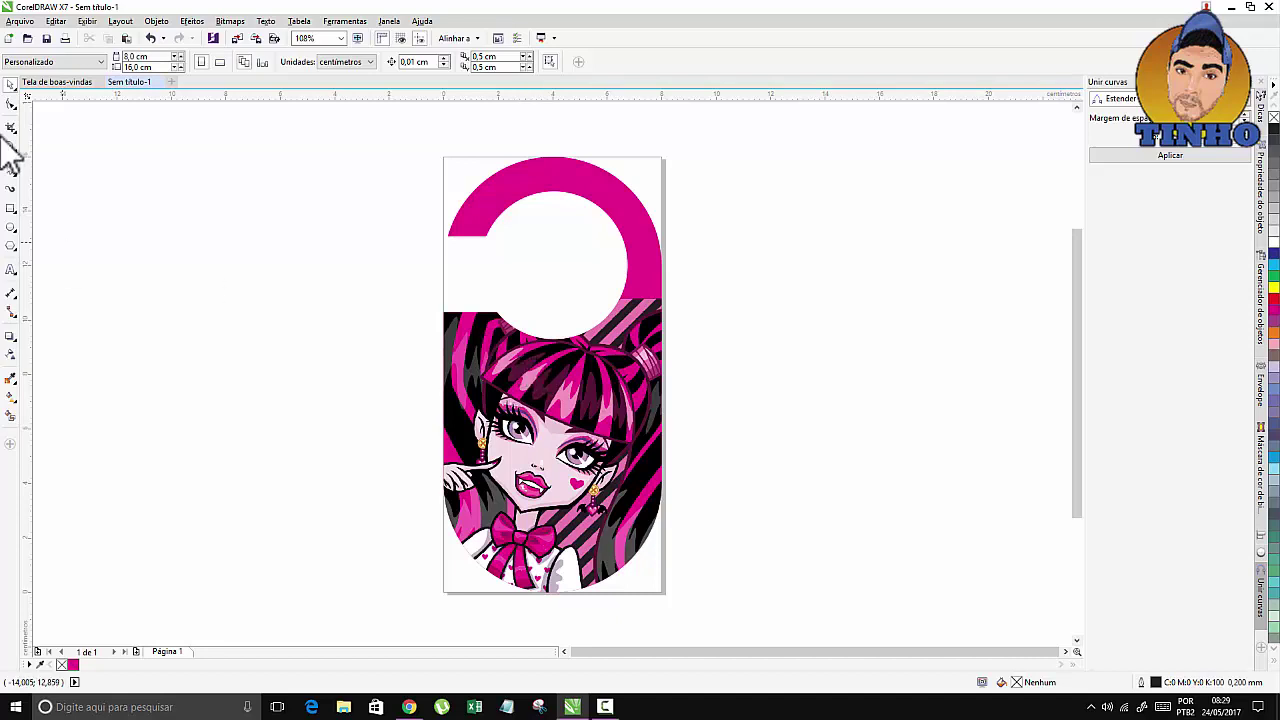
Draw a rectangle about 5.7 × 1.8 cm across the character's bow, filled with the same magenta and without an outline.
{"action": "left_click", "coordinate": [10, 210]}
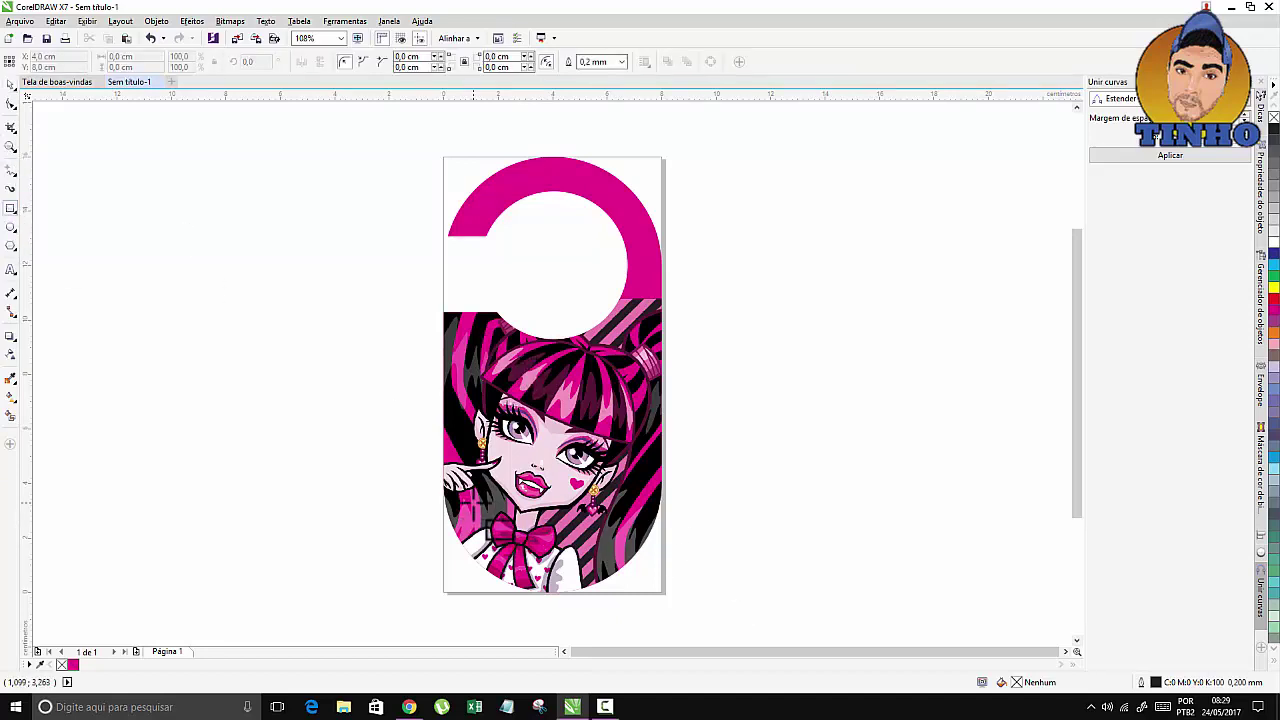
{"action": "left_click_drag", "start_coordinate": [474, 505], "coordinate": [624, 552]}
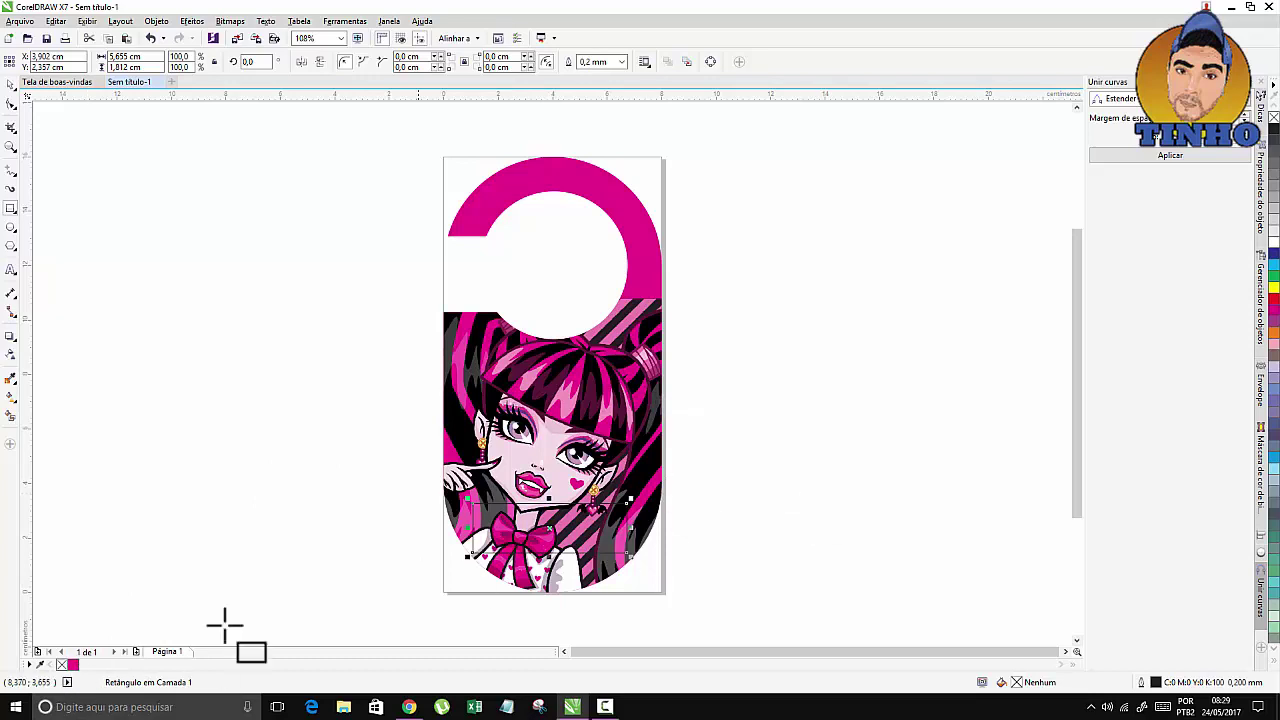
{"action": "left_click", "coordinate": [72, 664]}
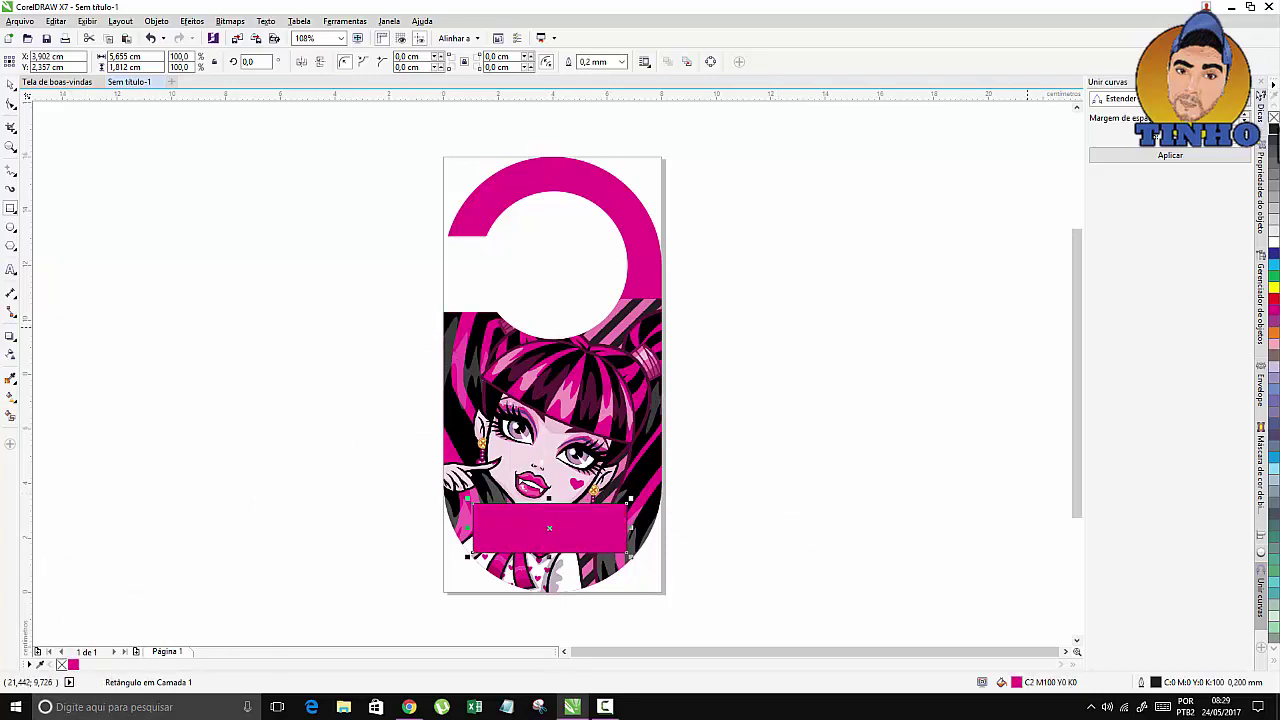
{"action": "right_click", "coordinate": [1274, 117]}
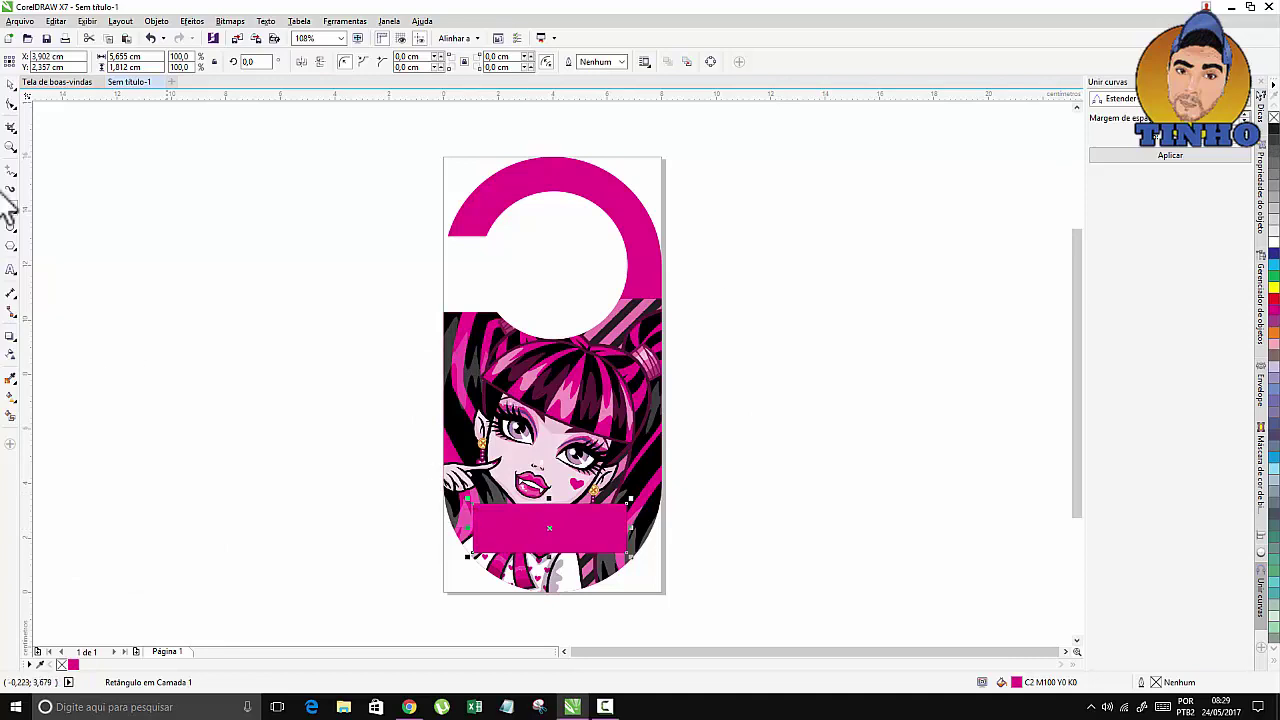
Add the artistic text "Não entre!" beside the door hanger and set its font to BatmanForeverAlternate.
{"action": "left_click", "coordinate": [10, 272]}
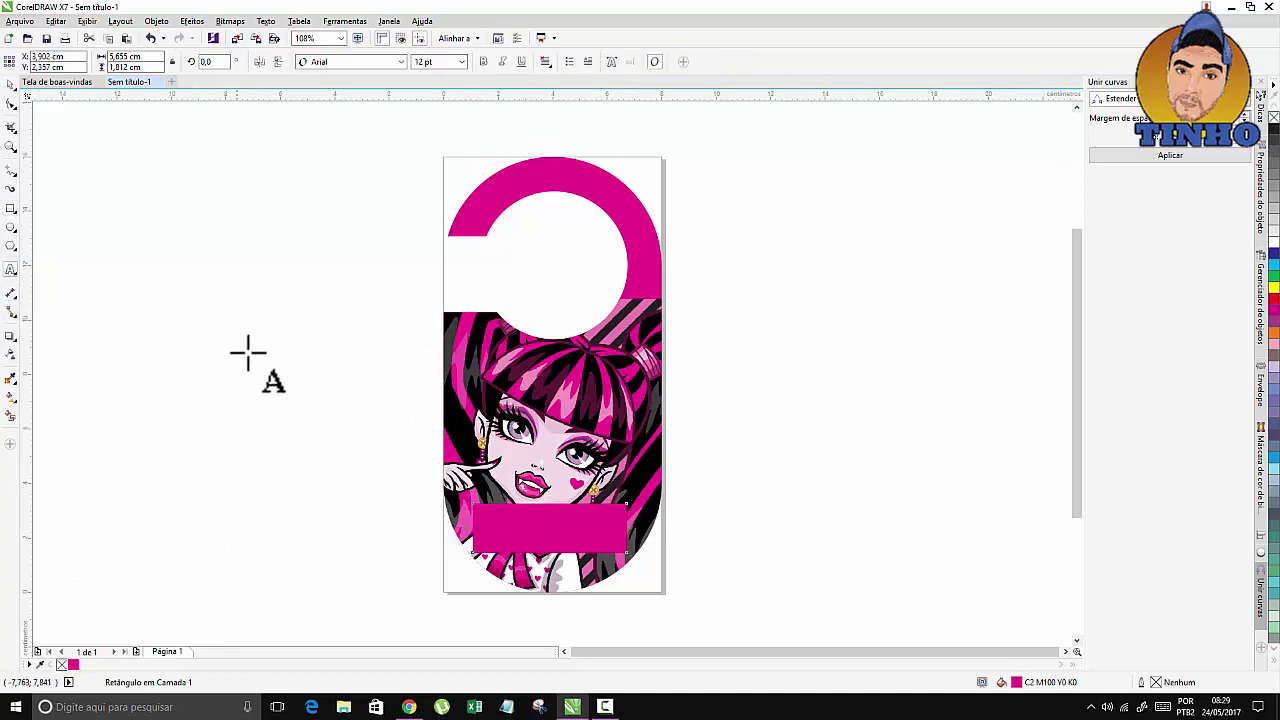
{"action": "left_click", "coordinate": [270, 304]}
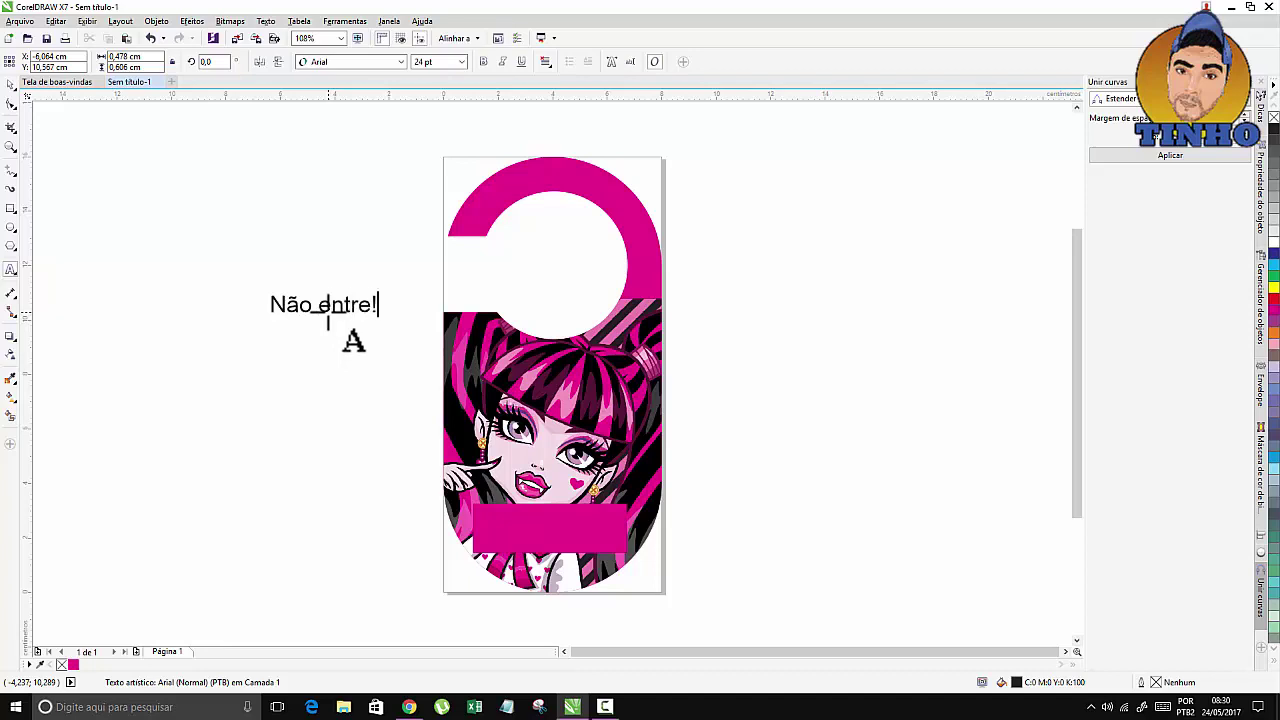
{"action": "left_click", "coordinate": [10, 85]}
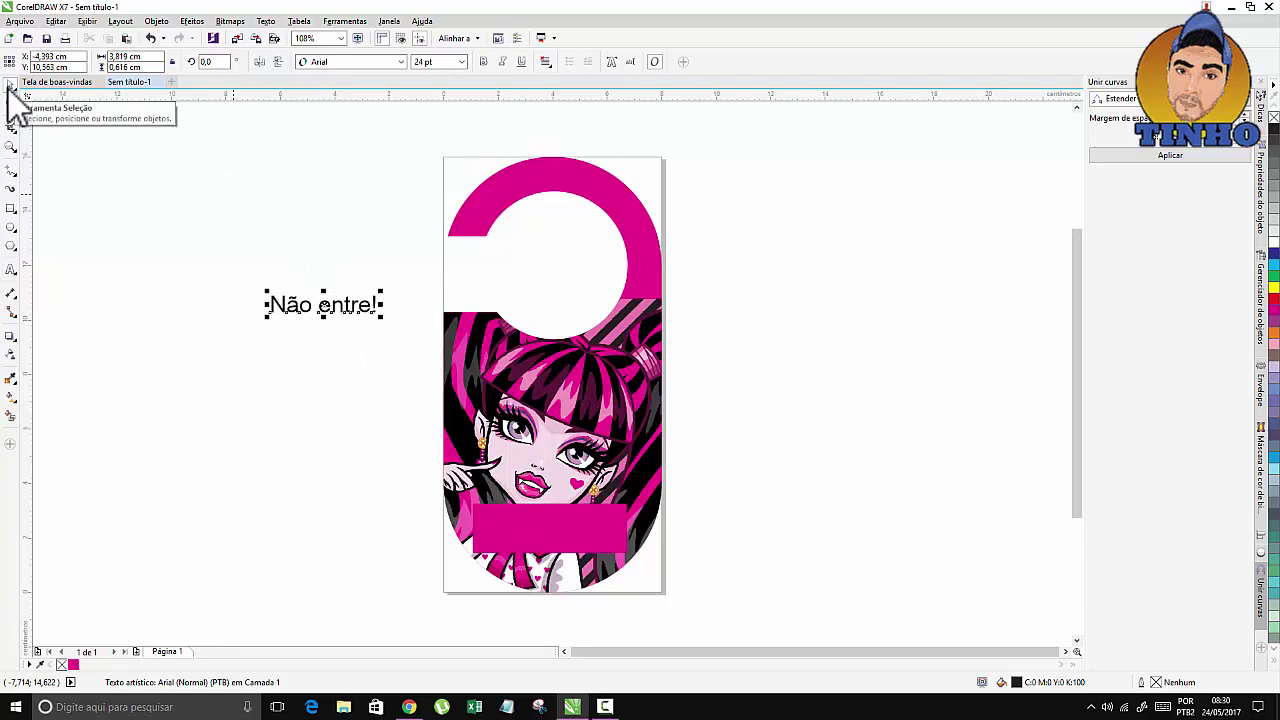
{"action": "left_click", "coordinate": [400, 62]}
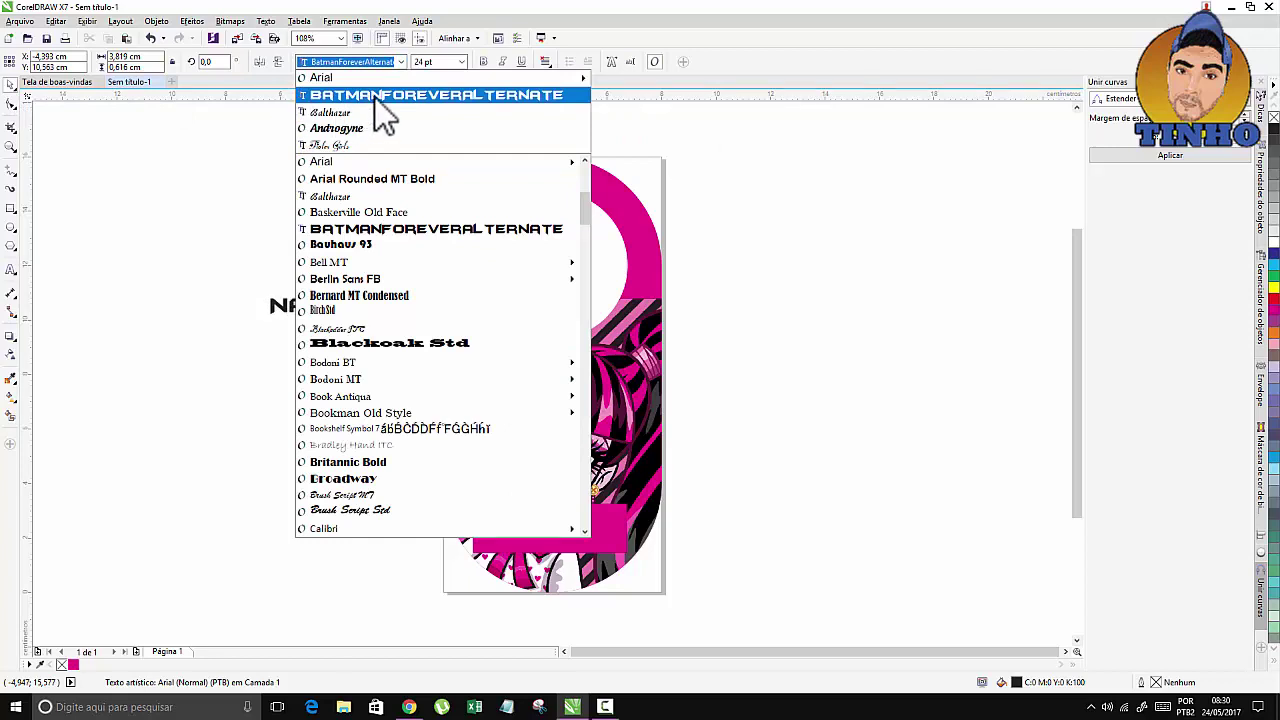
{"action": "left_click", "coordinate": [374, 96]}
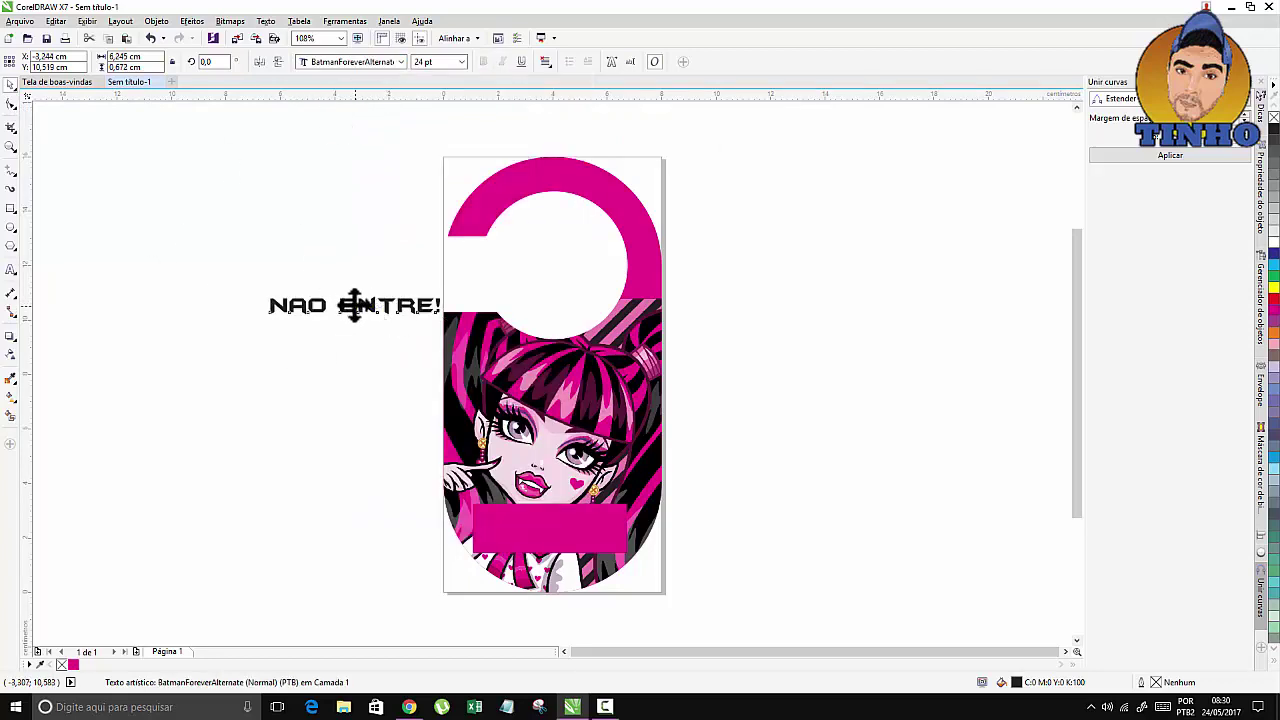
Move the text onto the magenta rectangle, scale it to about 5.1 cm wide, centre it there and colour it white.
{"action": "left_click_drag", "start_coordinate": [355, 305], "coordinate": [535, 530]}
{"action": "left_click_drag", "start_coordinate": [437, 529], "coordinate": [484, 523]}
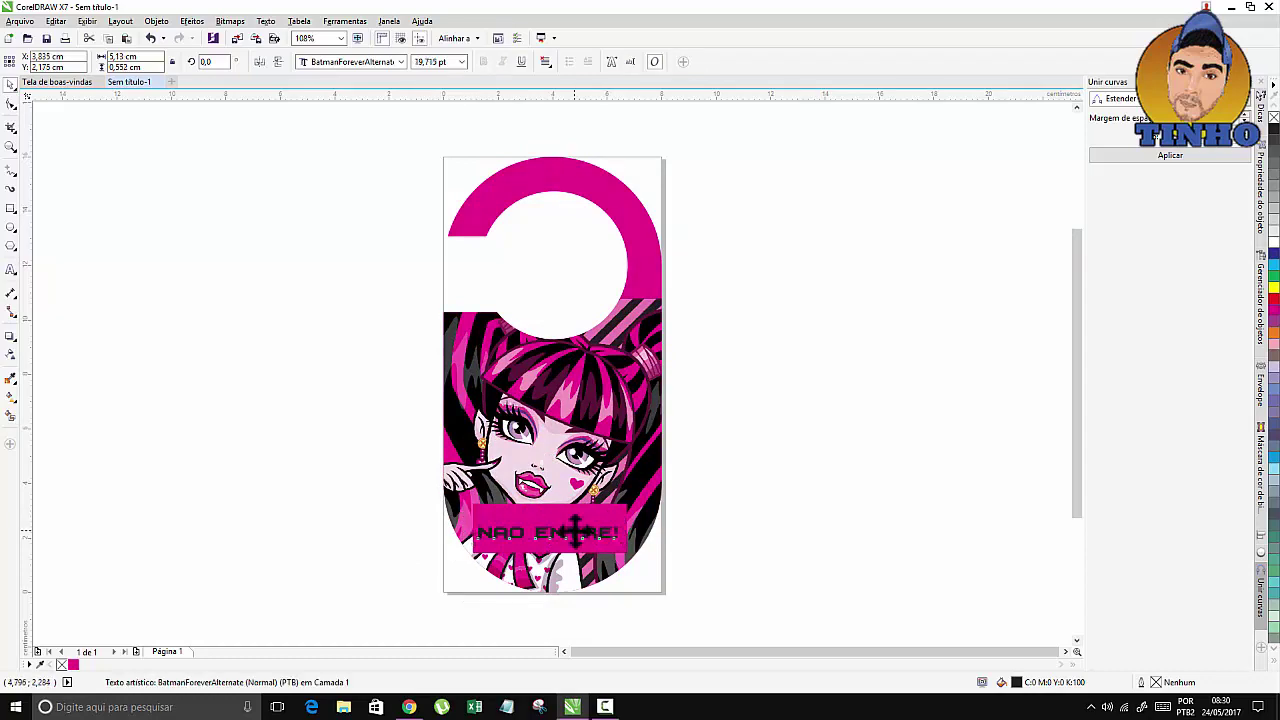
{"action": "left_click_drag", "start_coordinate": [586, 530], "coordinate": [578, 527]}
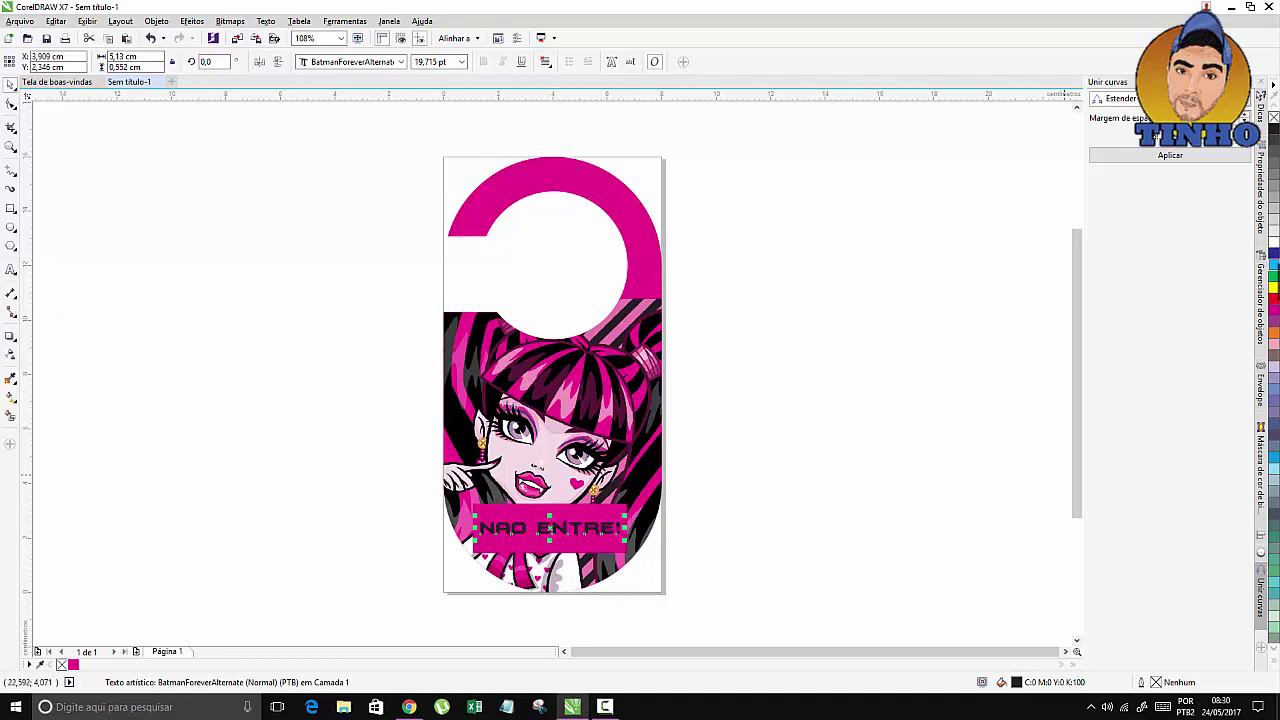
{"action": "left_click", "coordinate": [1275, 244]}
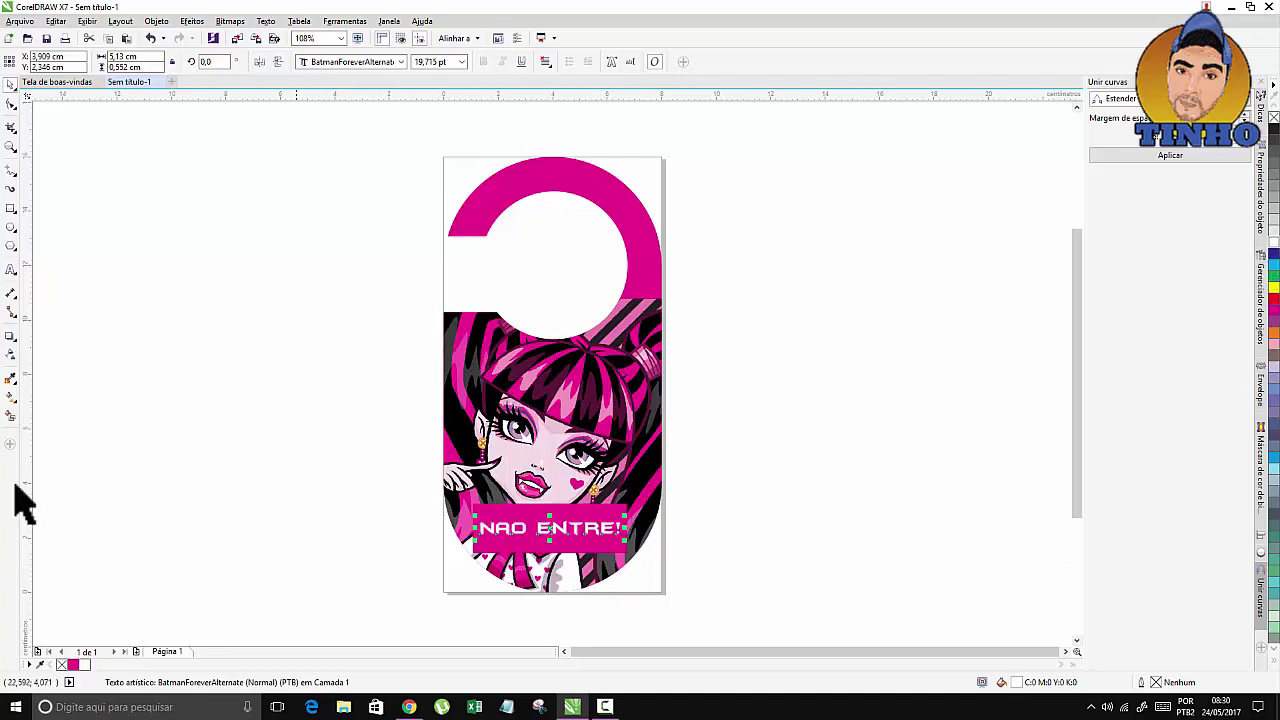
{"action": "left_click", "coordinate": [297, 508]}
{"action": "scroll", "coordinate": [534, 534], "scroll_direction": "down", "scroll_amount": 3}
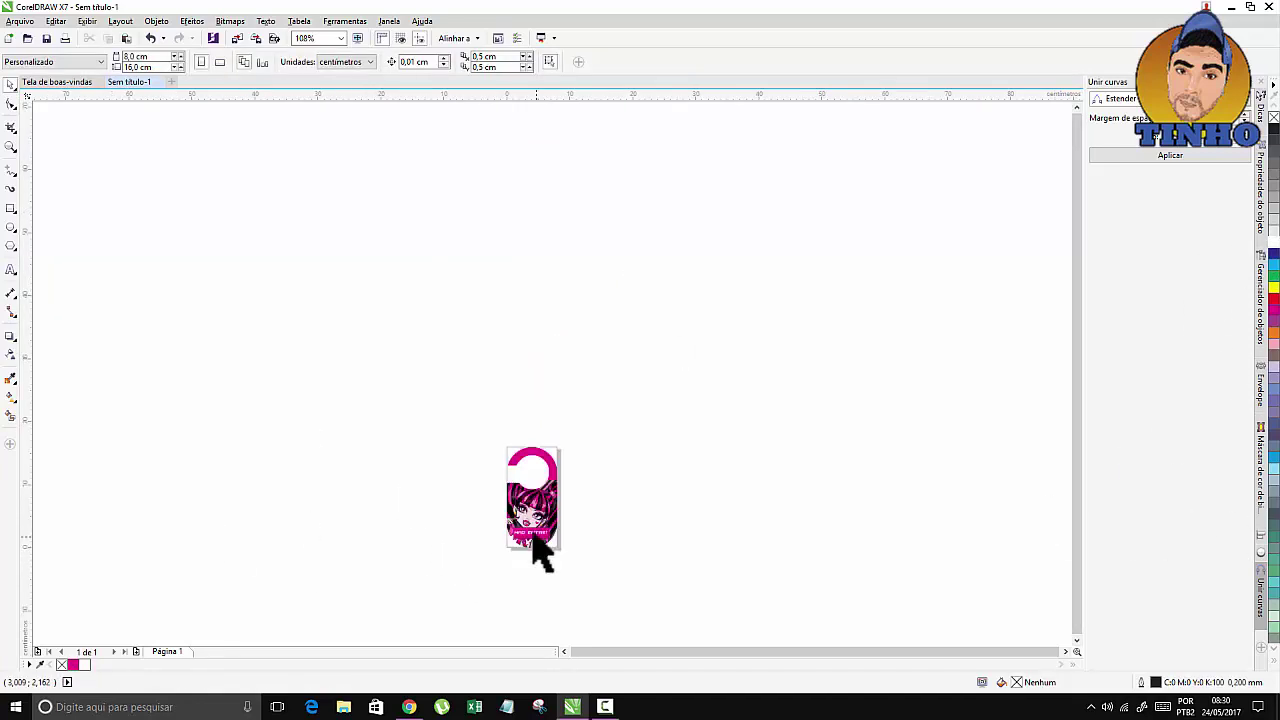
{"action": "scroll", "coordinate": [551, 543], "scroll_direction": "up", "scroll_amount": 1}
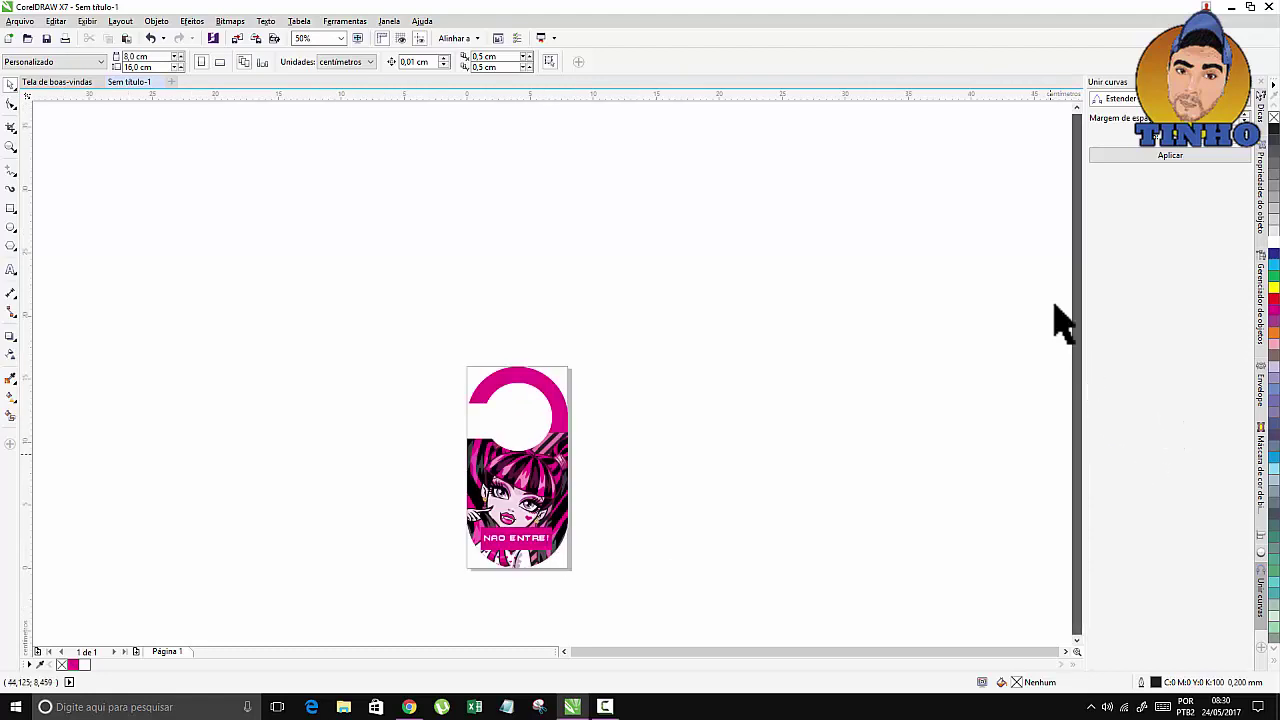
{"action": "scroll", "coordinate": [510, 575], "scroll_direction": "up", "scroll_amount": 2}
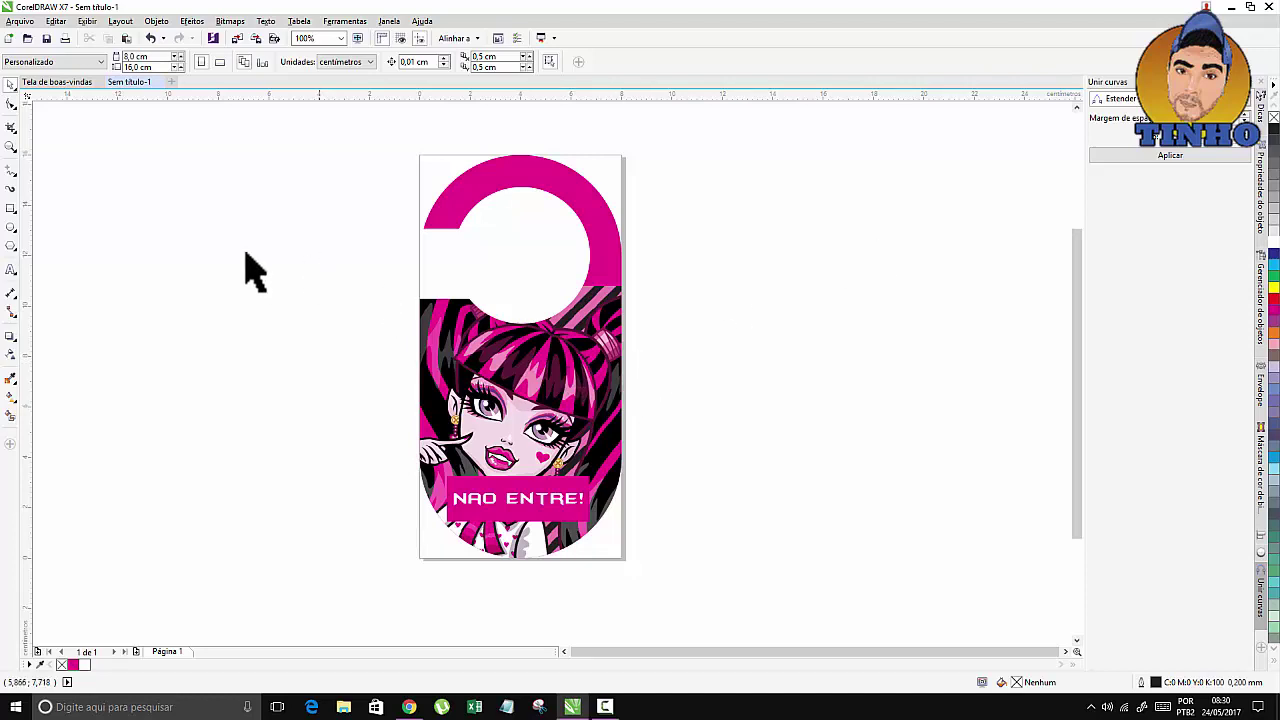
{"action": "scroll", "coordinate": [420, 289], "scroll_direction": "down", "scroll_amount": 2}
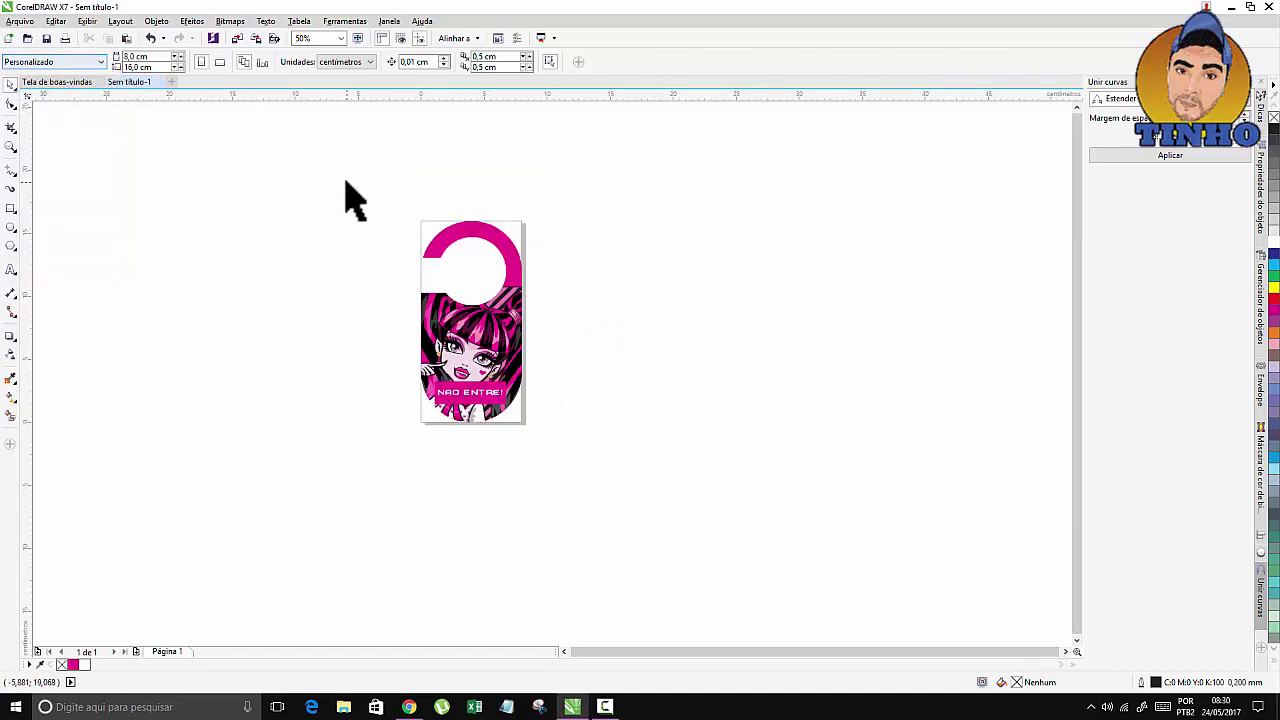
{"action": "left_click_drag", "start_coordinate": [346, 197], "coordinate": [654, 486]}
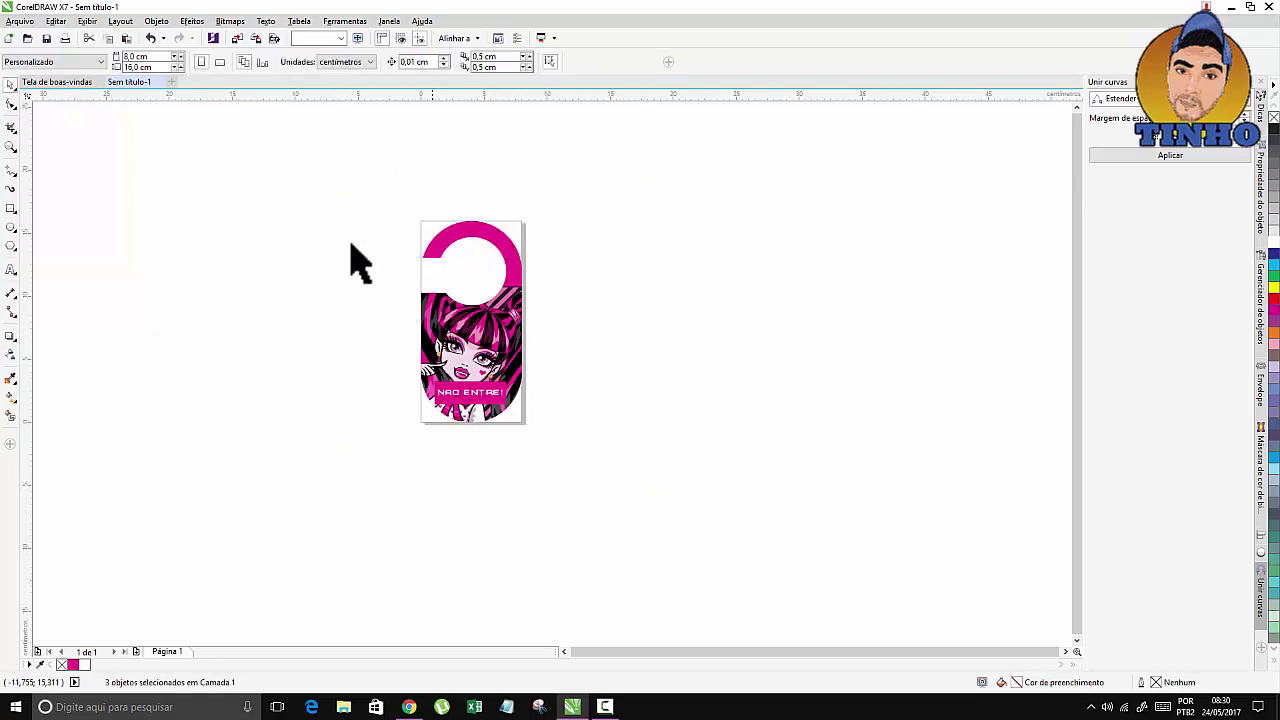
{"action": "left_click", "coordinate": [217, 200]}
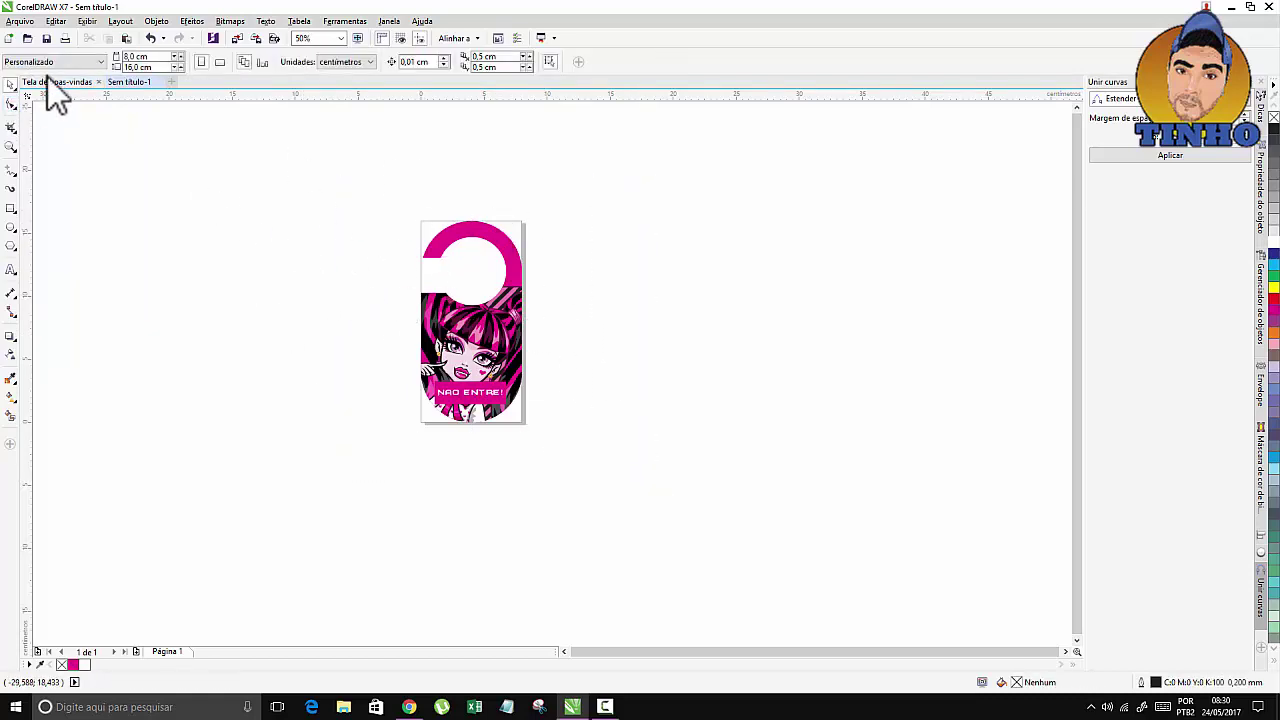
Change the page size to A4 and set the document units to centimetres.
{"action": "left_click", "coordinate": [98, 62]}
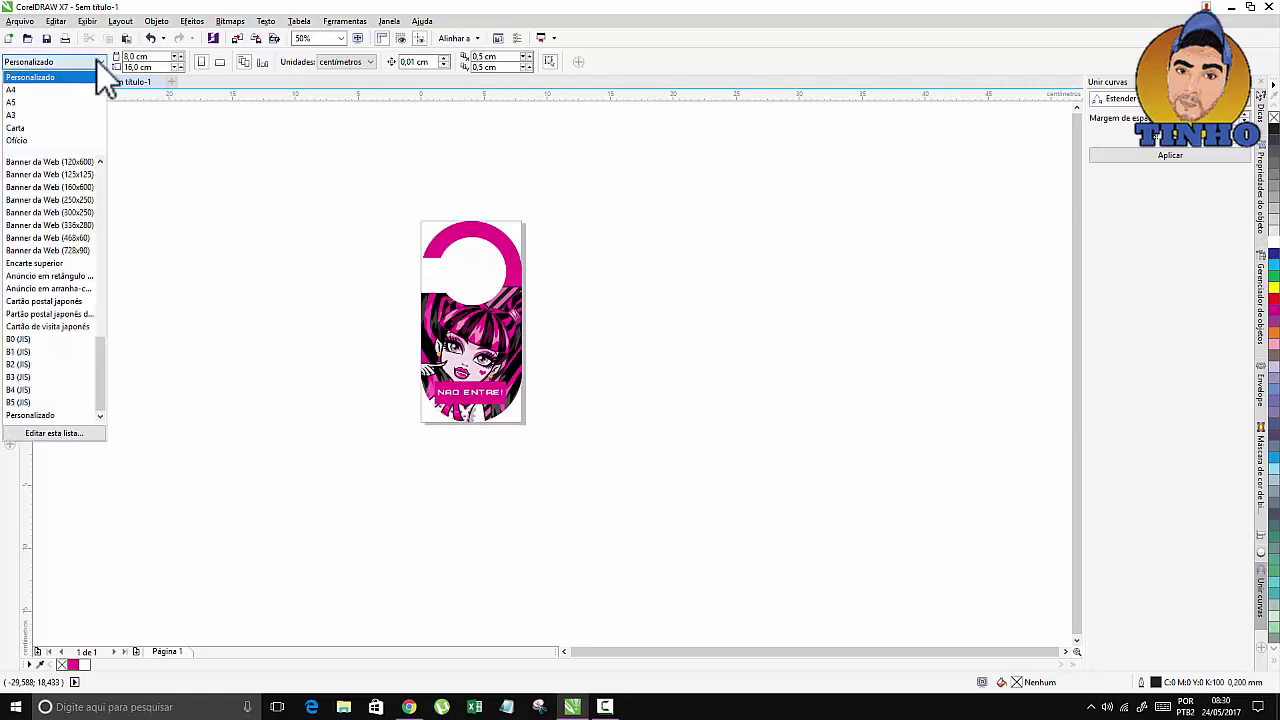
{"action": "left_click", "coordinate": [12, 91]}
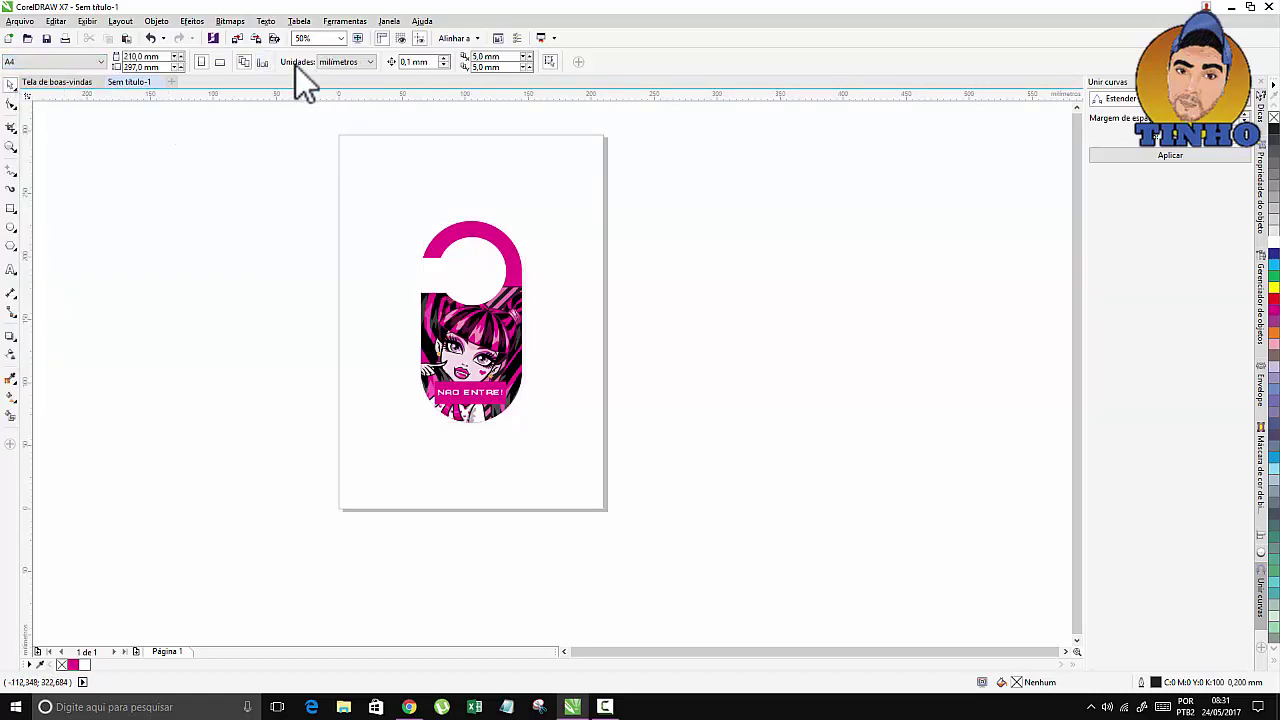
{"action": "left_click", "coordinate": [368, 63]}
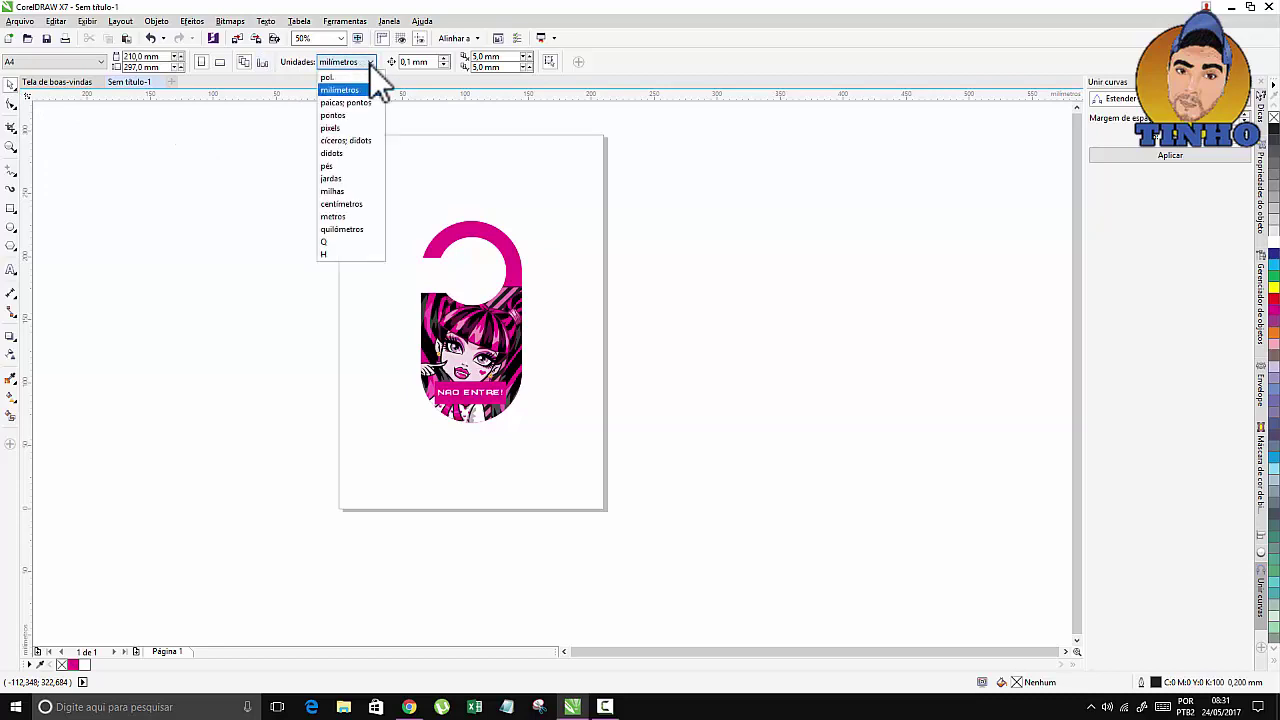
{"action": "left_click", "coordinate": [371, 205]}
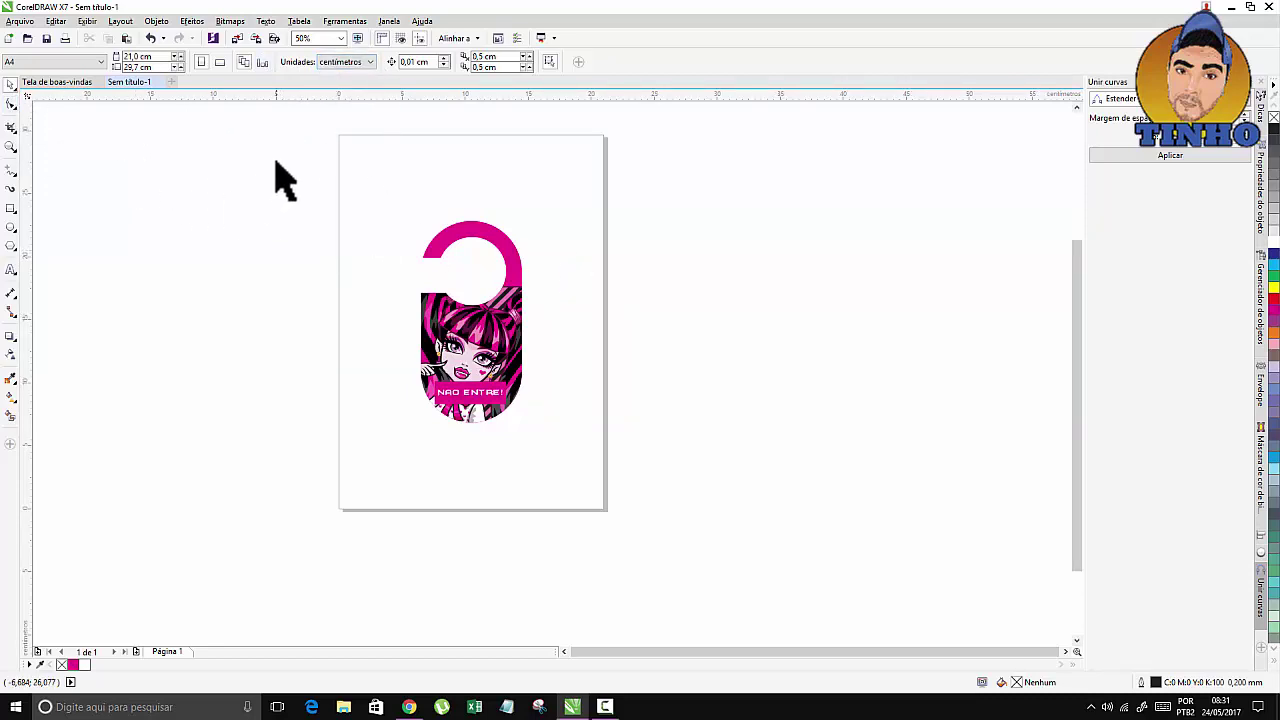
{"action": "left_click", "coordinate": [467, 228]}
{"action": "left_click", "coordinate": [470, 228]}
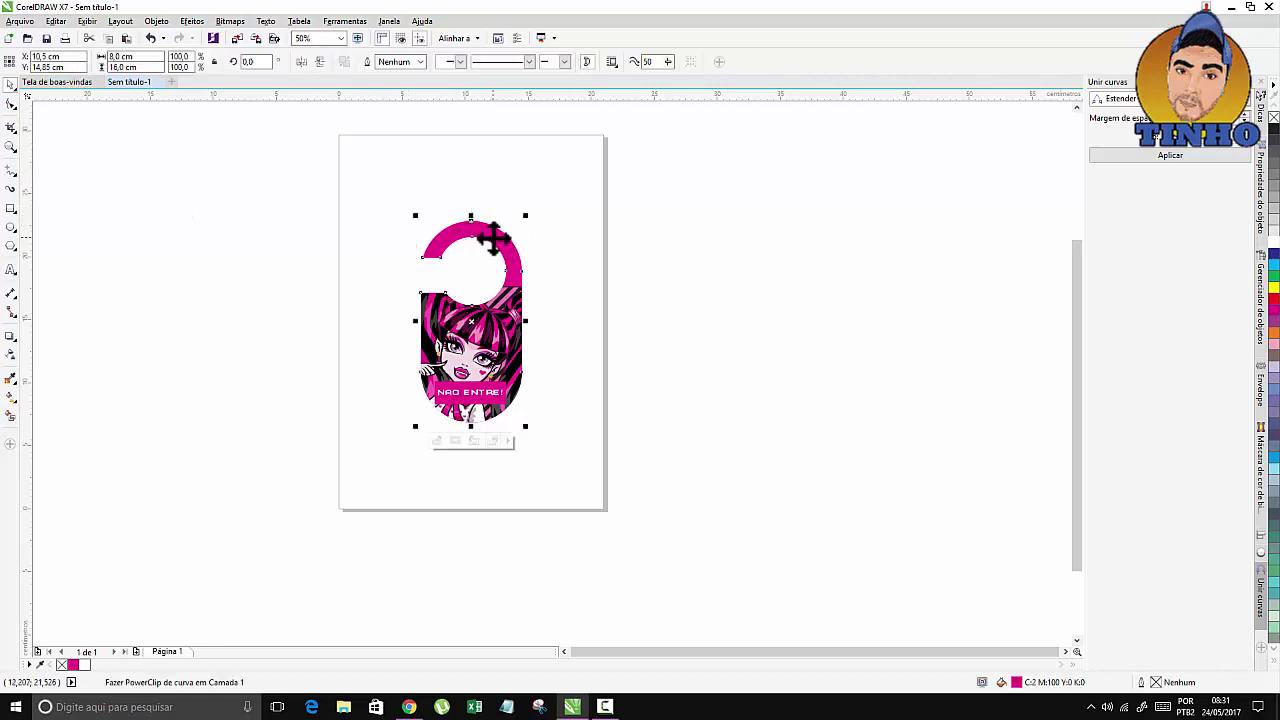
{"action": "left_click_drag", "start_coordinate": [509, 249], "coordinate": [440, 177]}
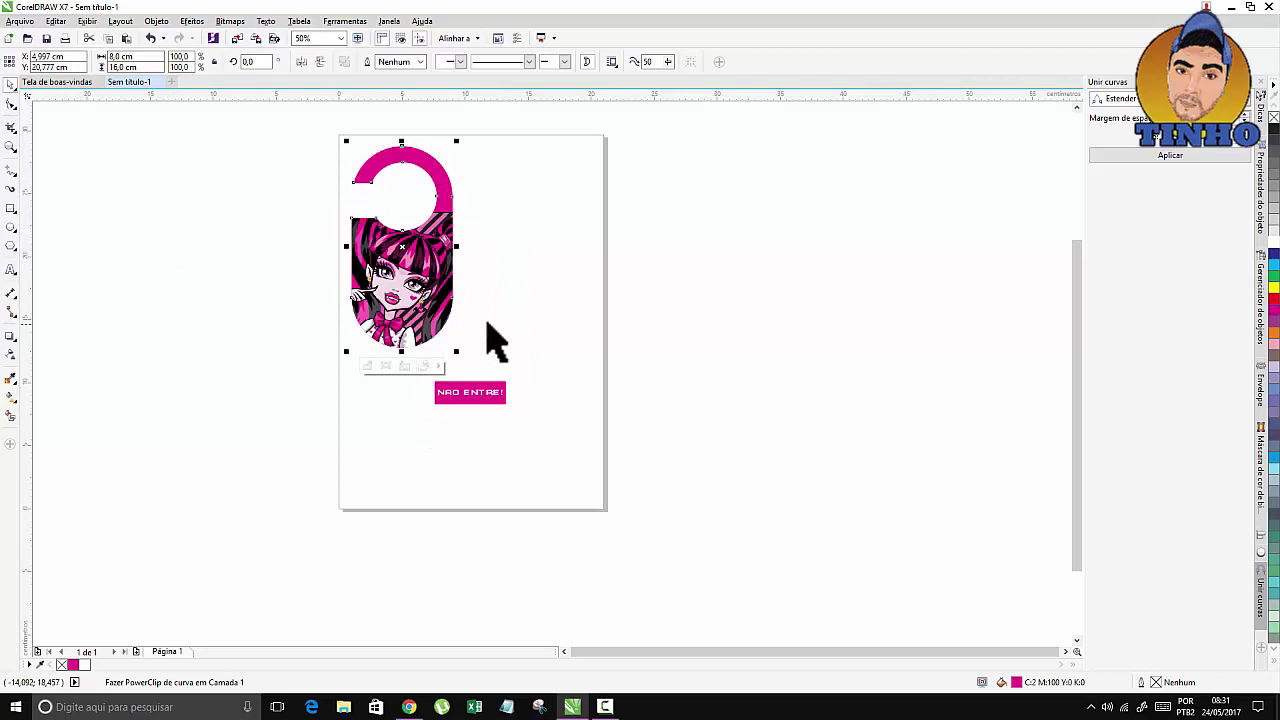
{"action": "key", "text": "p"}
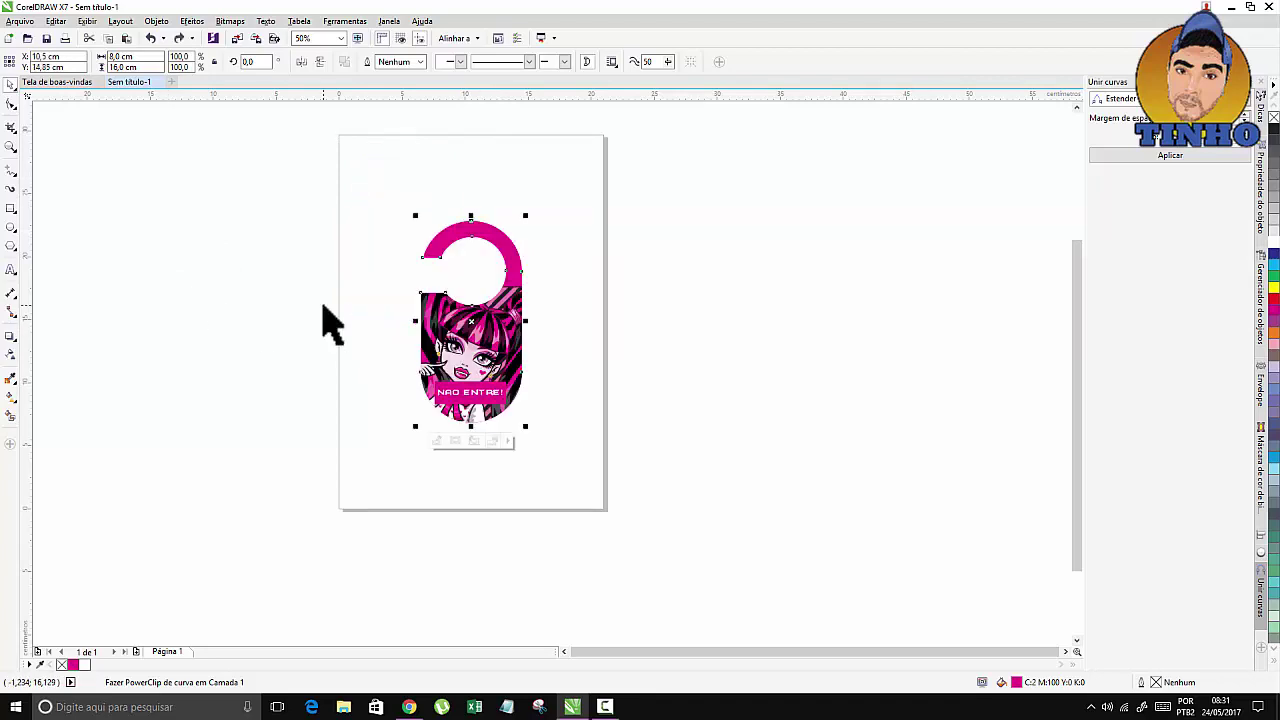
{"action": "left_click", "coordinate": [315, 321]}
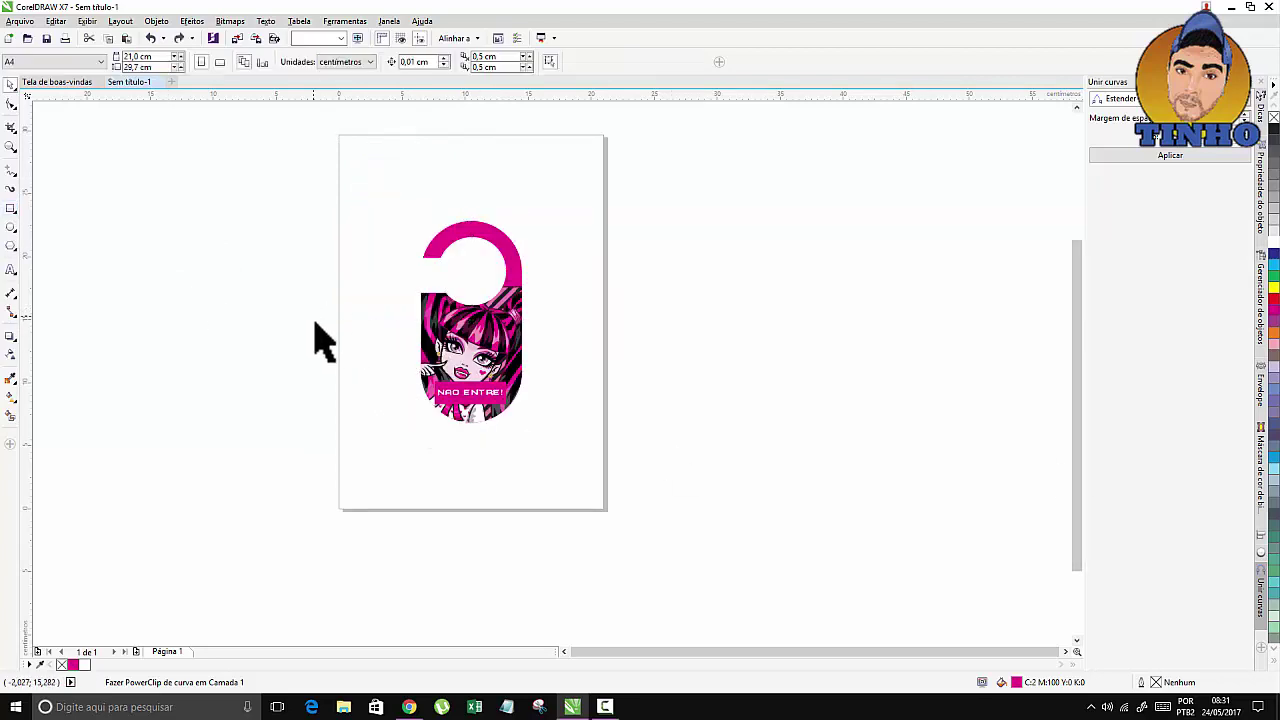
Move the whole door hanger with its label to the page's upper-left corner and place a copy beside it at the upper right.
{"action": "left_click_drag", "start_coordinate": [313, 176], "coordinate": [700, 535]}
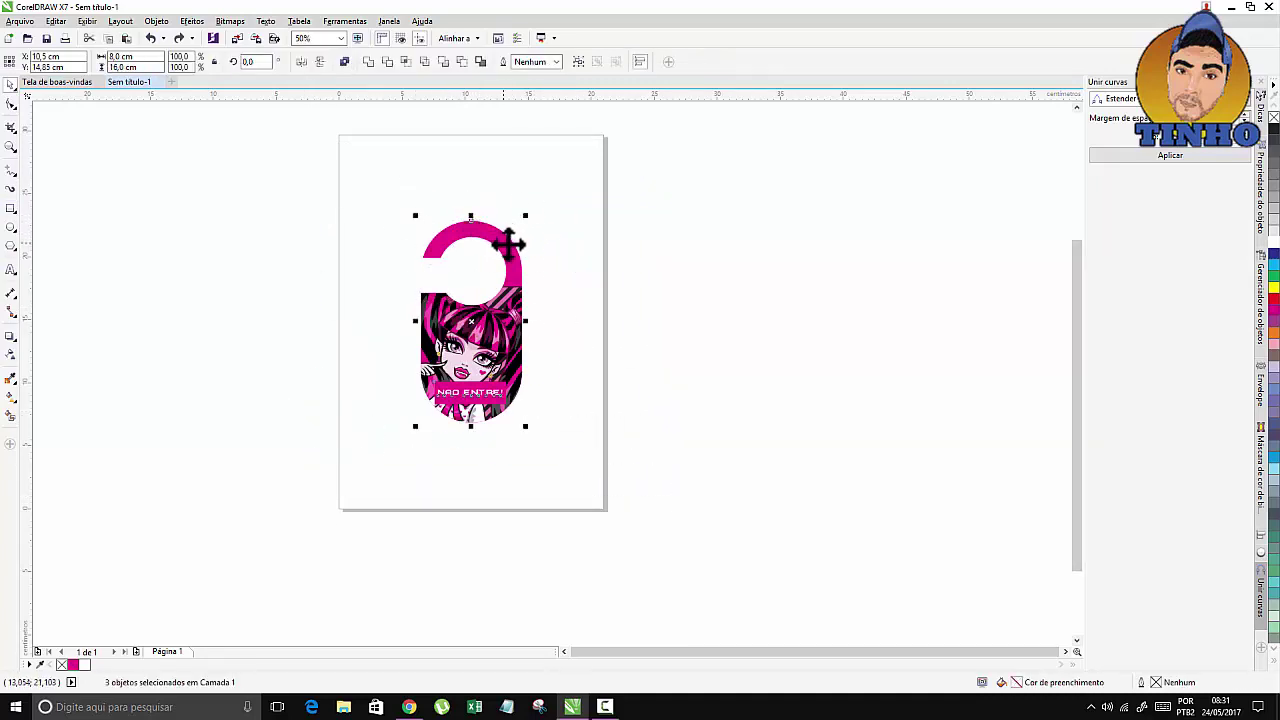
{"action": "left_click_drag", "start_coordinate": [512, 248], "coordinate": [442, 170]}
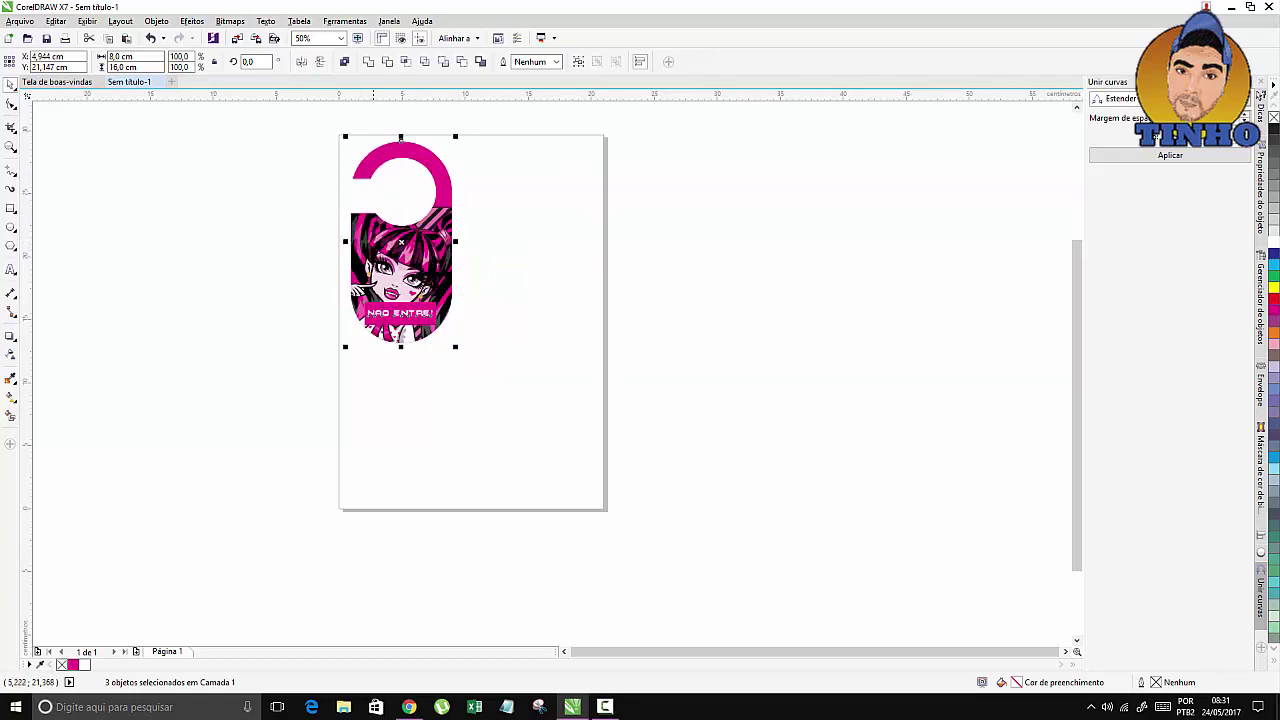
{"action": "left_click_drag", "start_coordinate": [422, 243], "coordinate": [543, 240]}
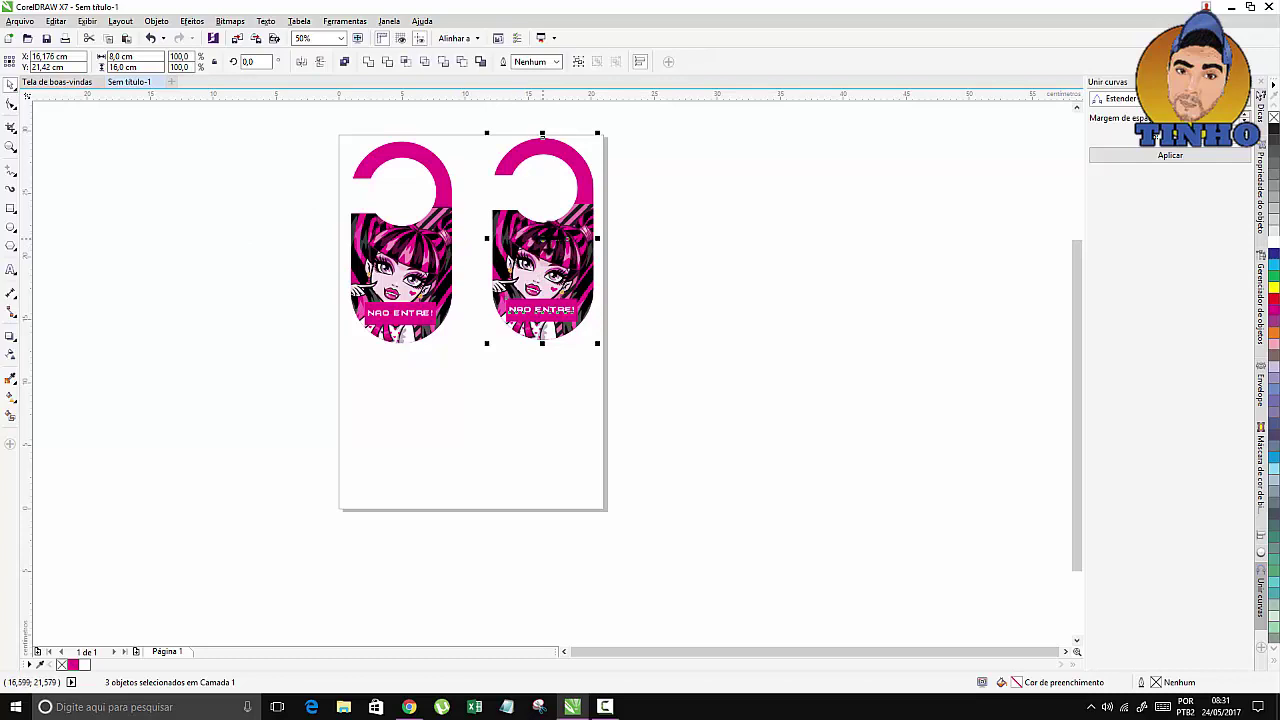
Place a third copy of the hanger lower on the page, rotate it to 270° and fit it beneath the two upright ones.
{"action": "left_click_drag", "start_coordinate": [549, 249], "coordinate": [487, 470]}
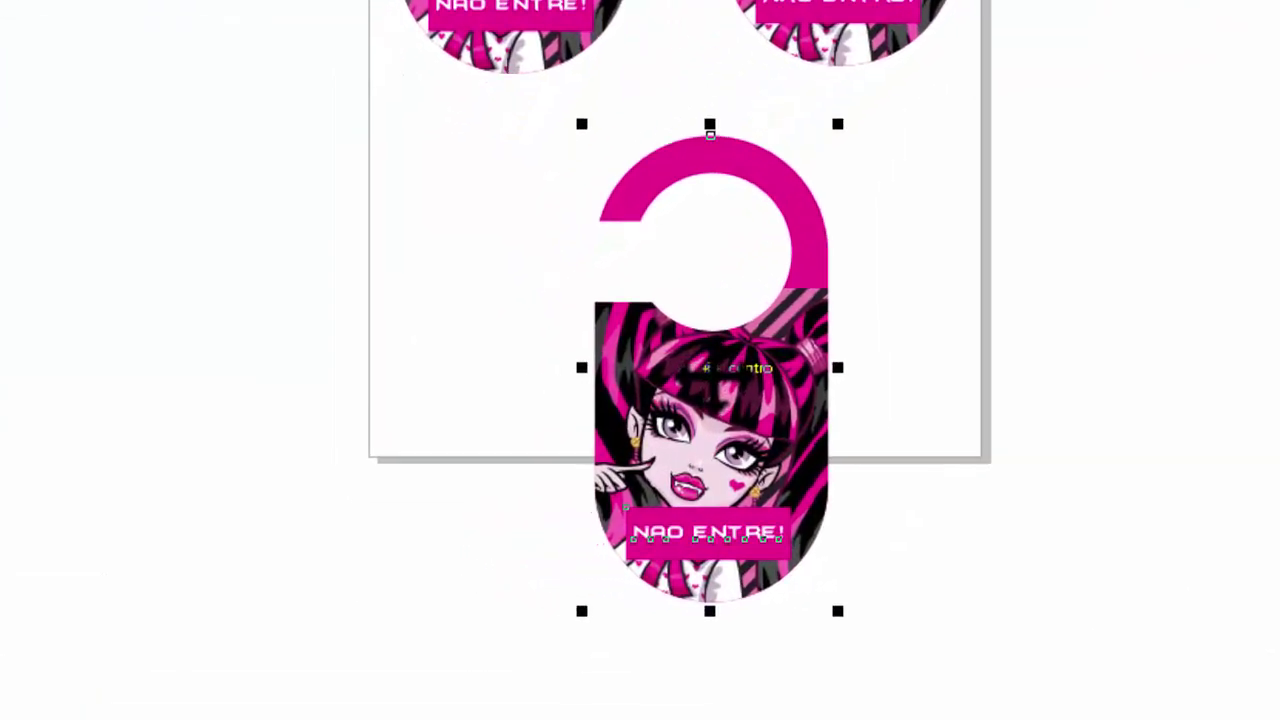
{"action": "left_click", "coordinate": [735, 357]}
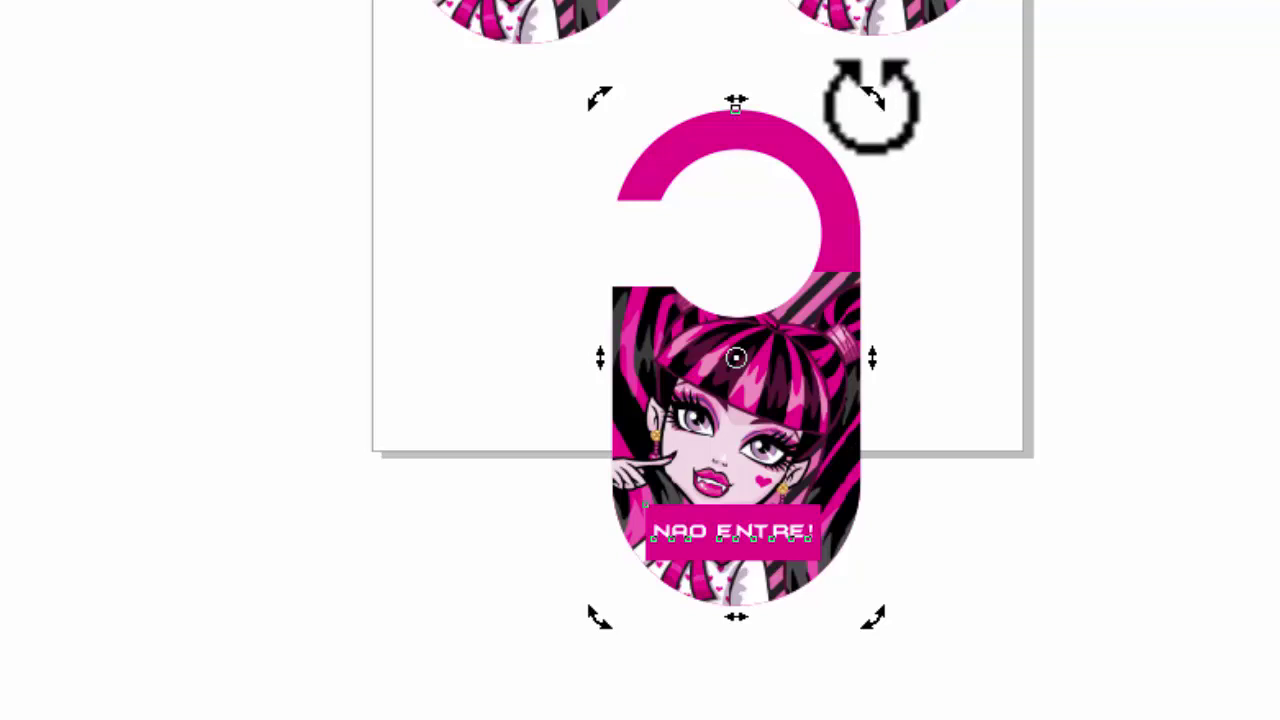
{"action": "left_click_drag", "start_coordinate": [871, 102], "coordinate": [1066, 518]}
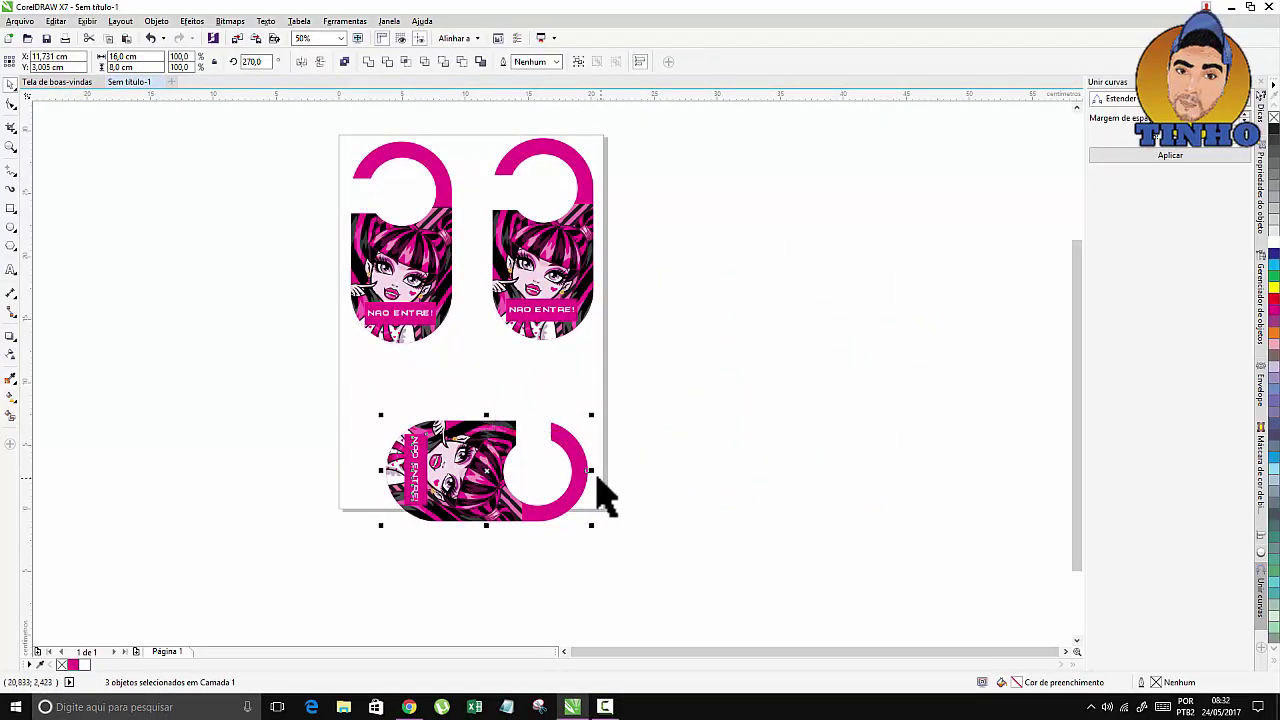
{"action": "left_click_drag", "start_coordinate": [470, 488], "coordinate": [461, 428]}
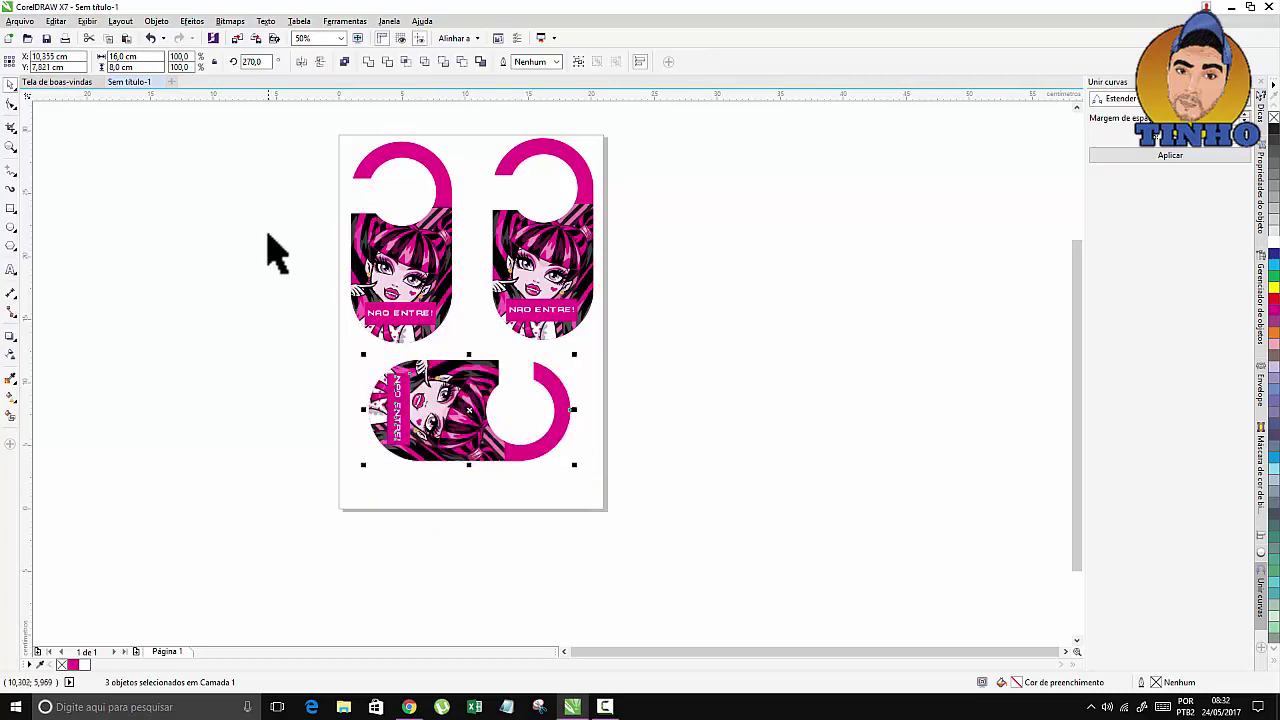
{"action": "left_click", "coordinate": [272, 298]}
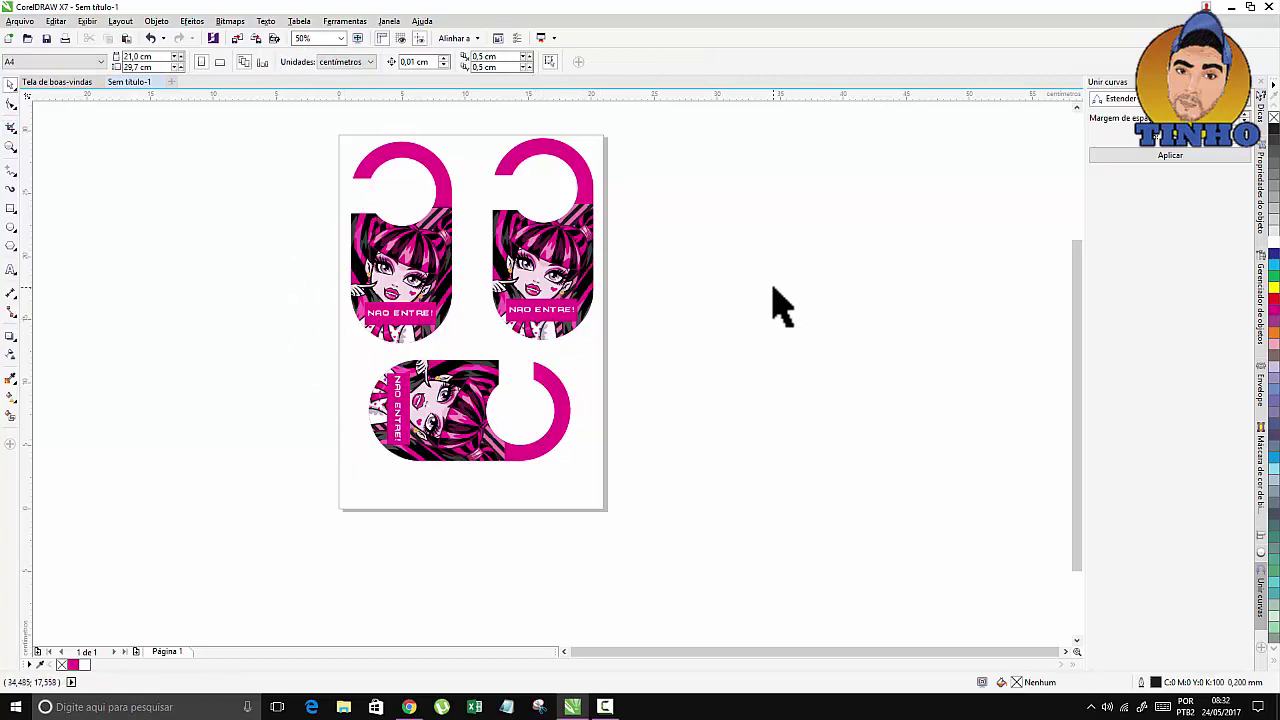
Publish the page as a PDF named "placa" on the desktop.
{"action": "left_click", "coordinate": [24, 21]}
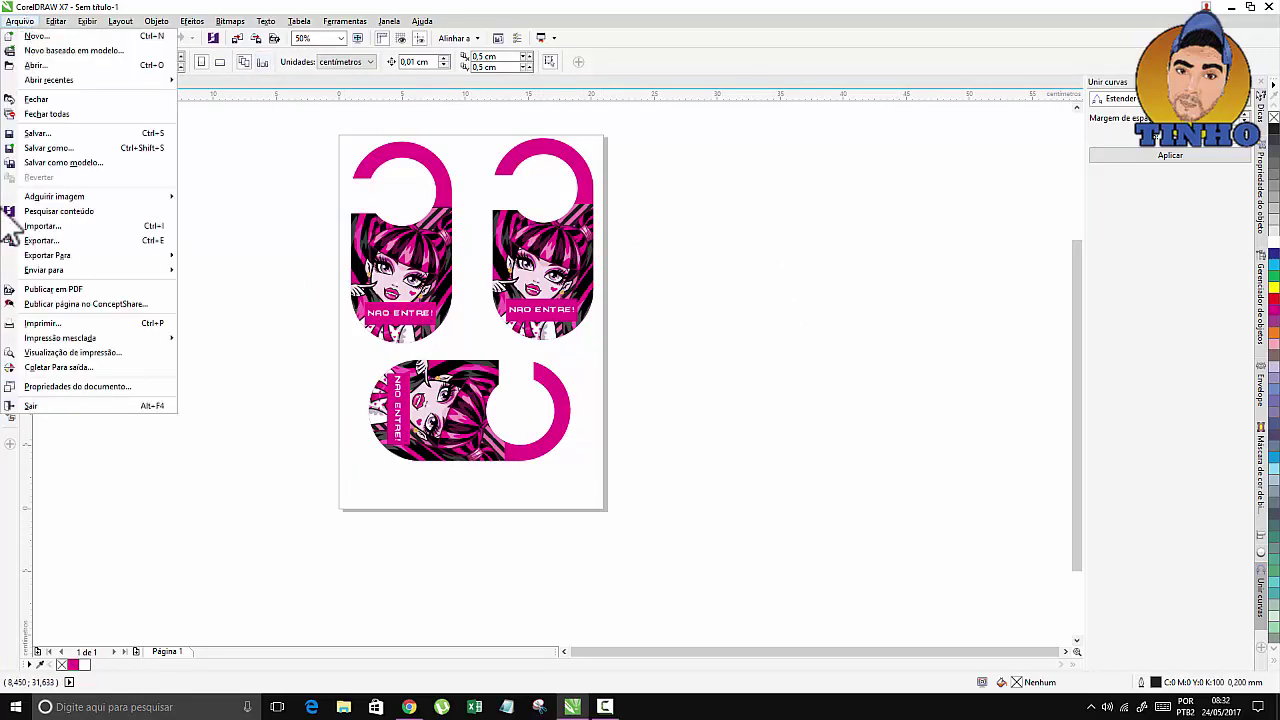
{"action": "left_click", "coordinate": [106, 291]}
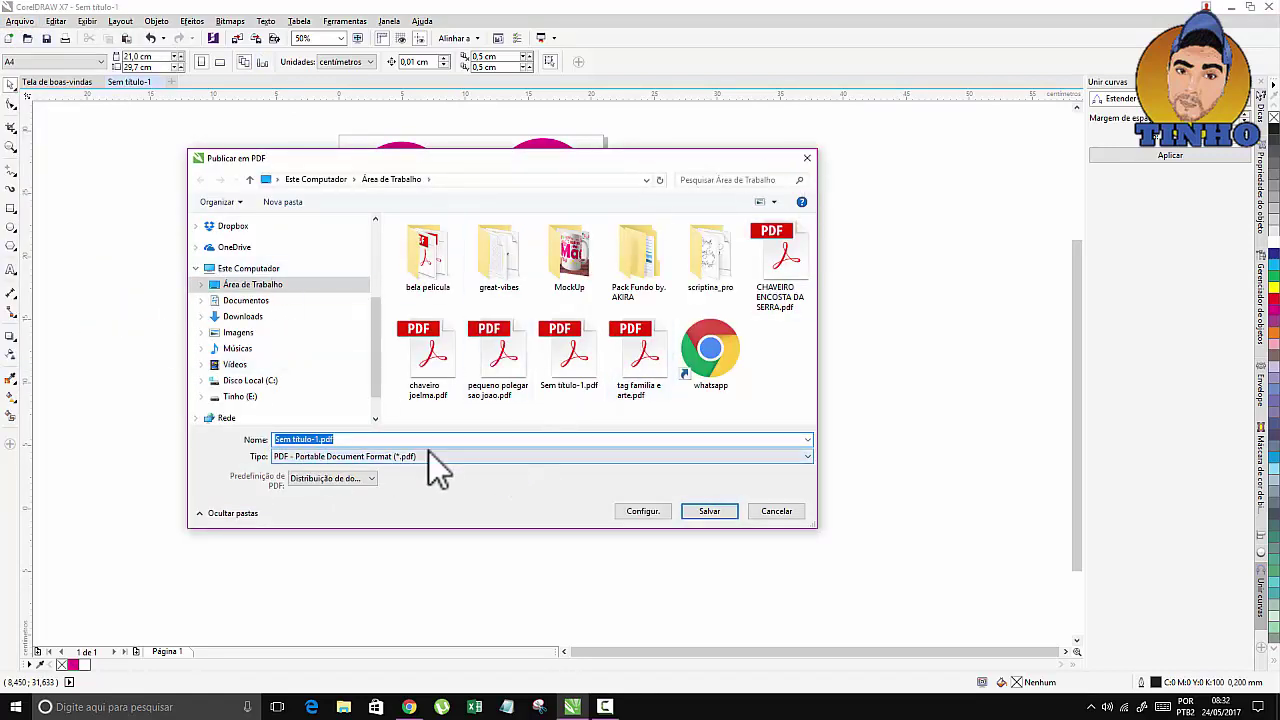
{"action": "type", "text": "placa"}
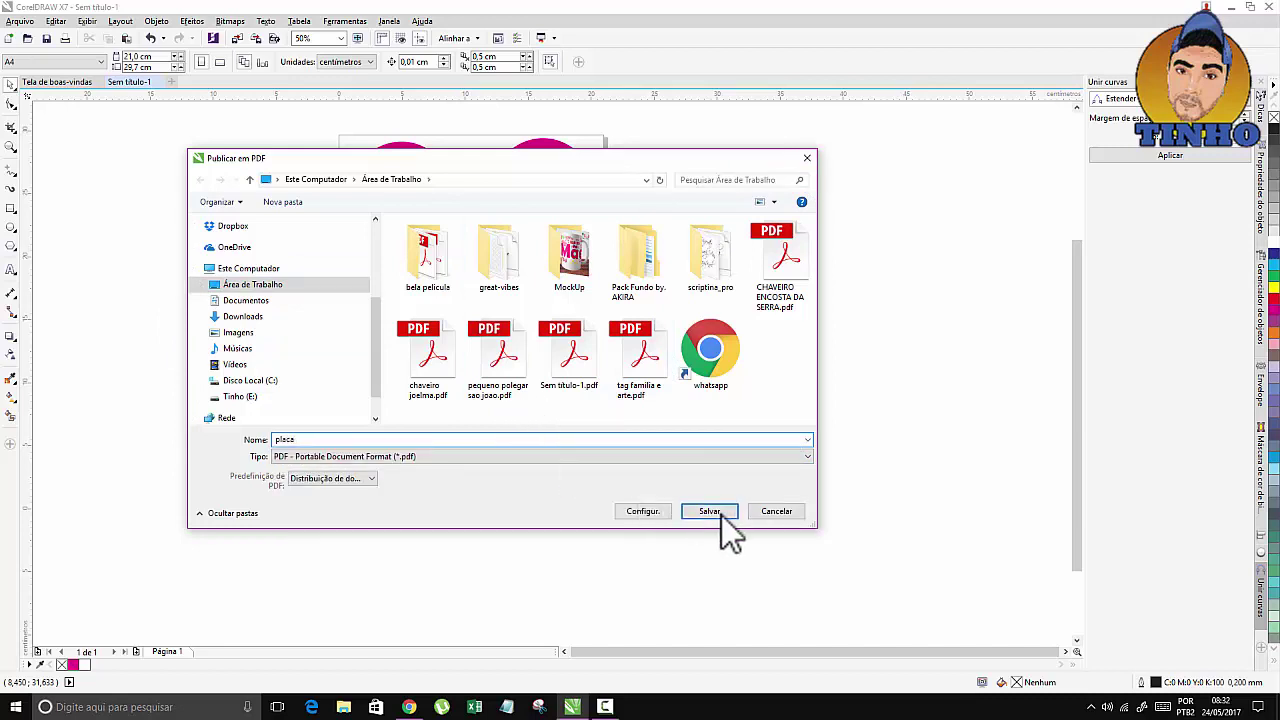
{"action": "left_click", "coordinate": [722, 515]}
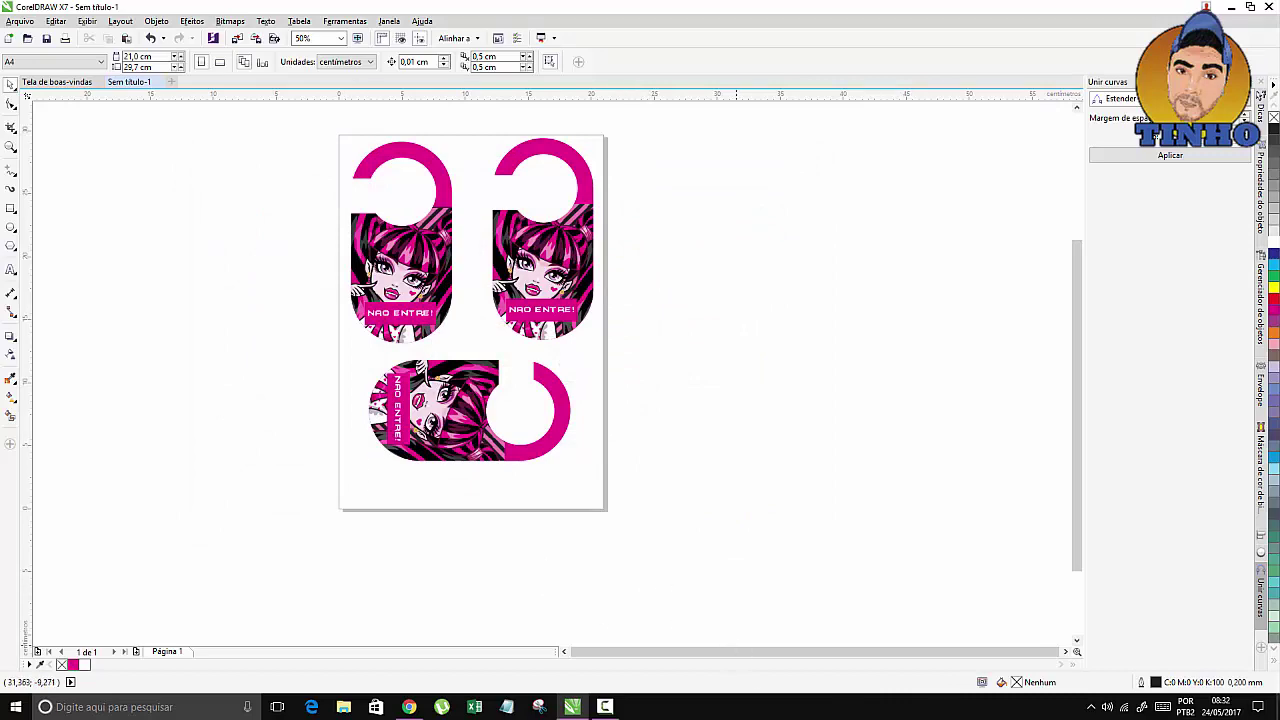
Open placa.pdf from the desktop in Adobe Acrobat Reader, examine the three hangers across the page, and return to CorelDRAW.
{"action": "key", "text": "super+d"}
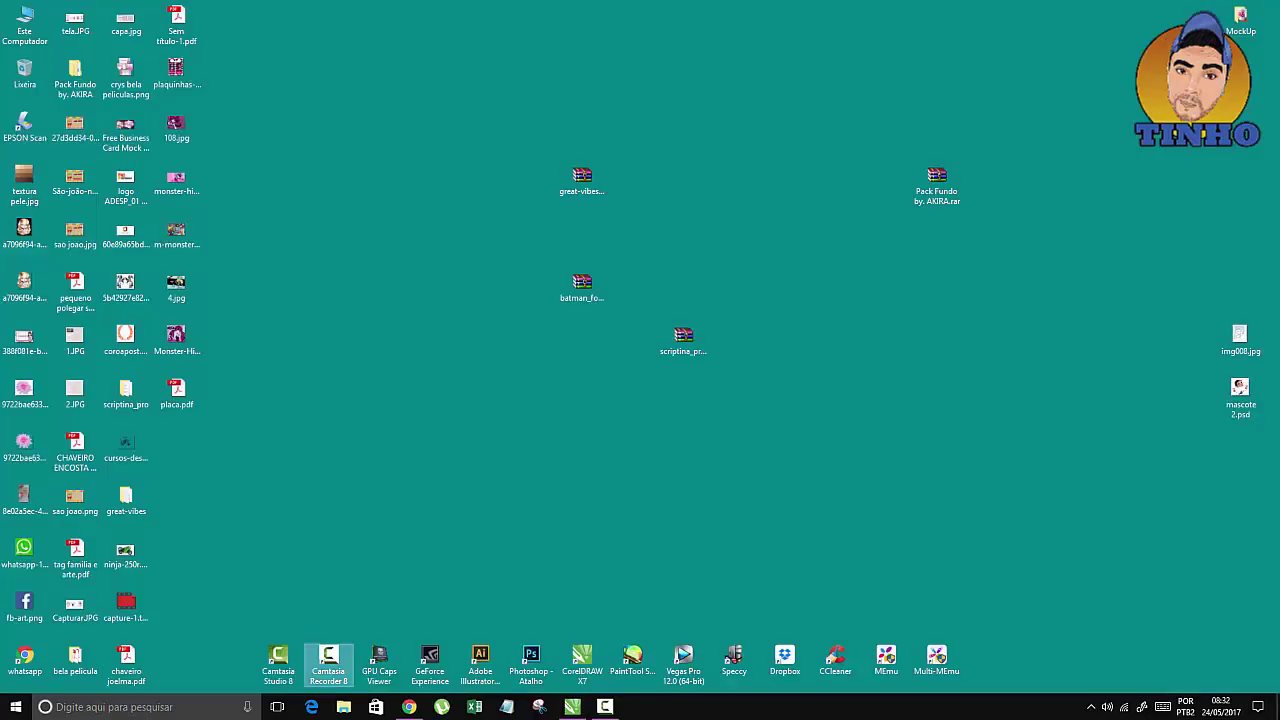
{"action": "double_click", "coordinate": [174, 394]}
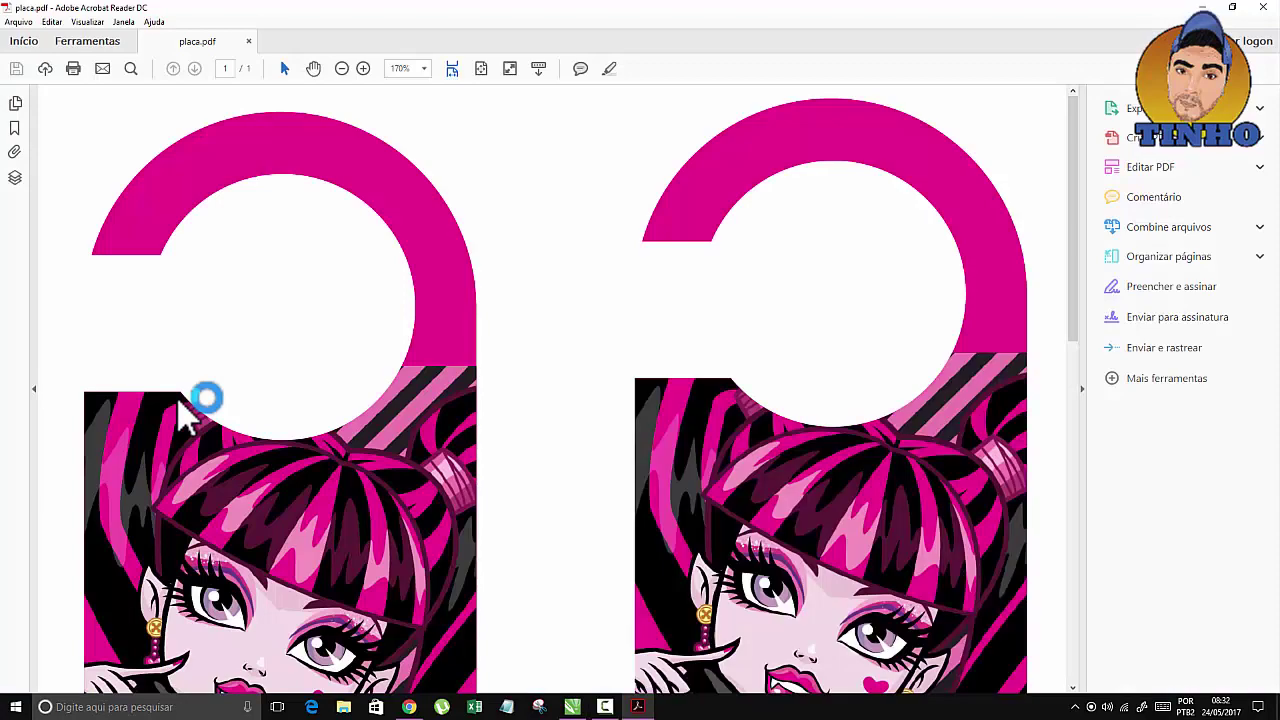
{"action": "scroll", "coordinate": [214, 251], "scroll_direction": "down", "scroll_amount": 5}
{"action": "scroll", "coordinate": [230, 258], "scroll_direction": "down", "scroll_amount": 4}
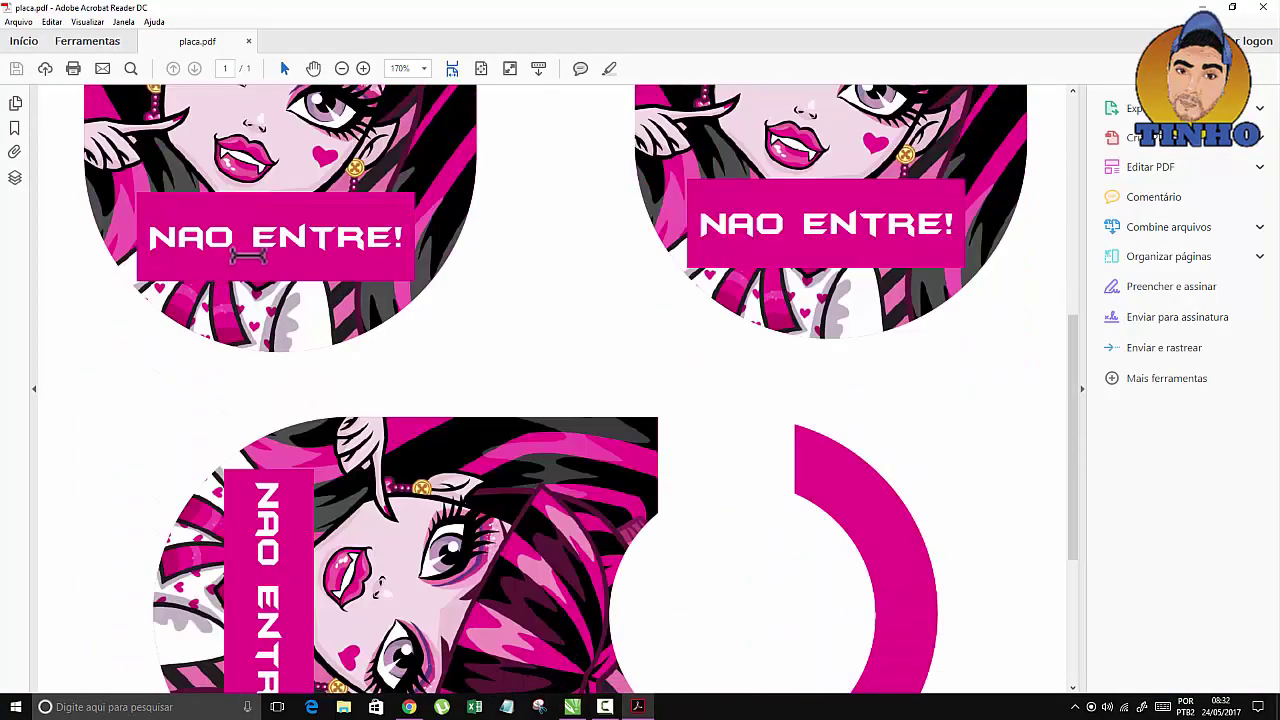
{"action": "scroll", "coordinate": [323, 251], "scroll_direction": "up", "scroll_amount": 8}
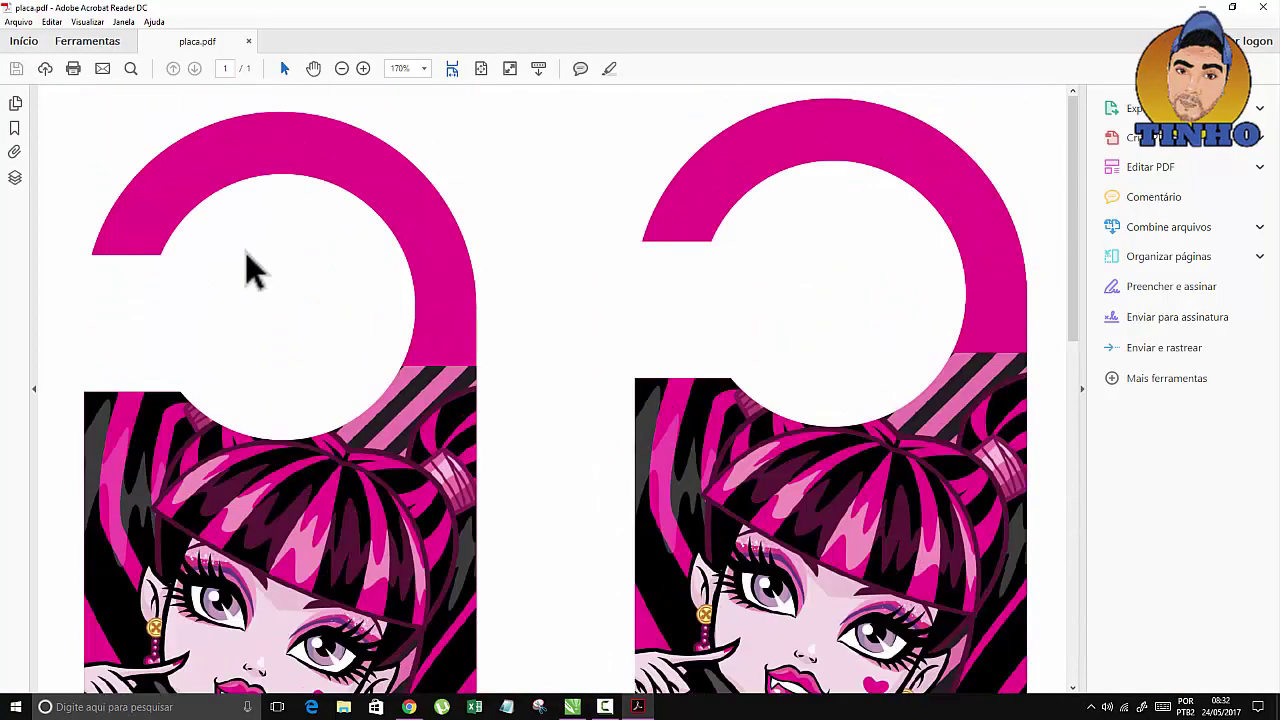
{"action": "scroll", "coordinate": [246, 252], "scroll_direction": "down", "scroll_amount": 10}
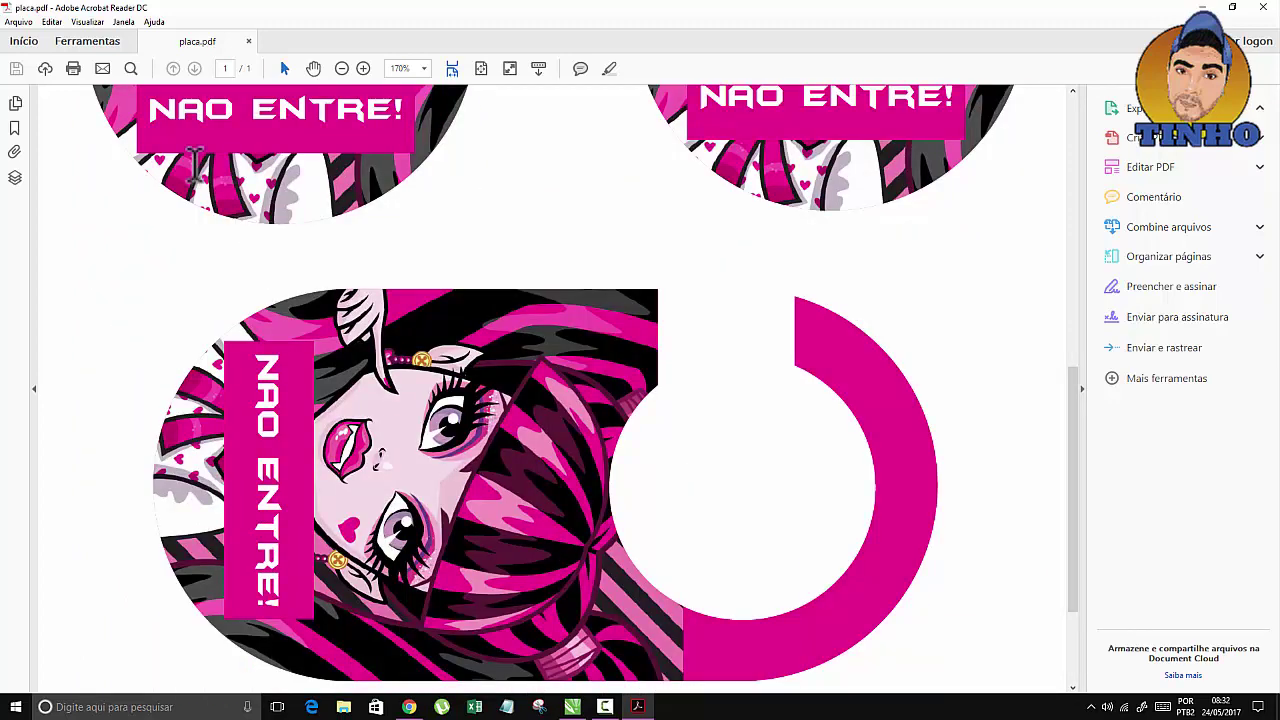
{"action": "scroll", "coordinate": [196, 168], "scroll_direction": "up", "scroll_amount": 1}
{"action": "left_click", "coordinate": [572, 707]}
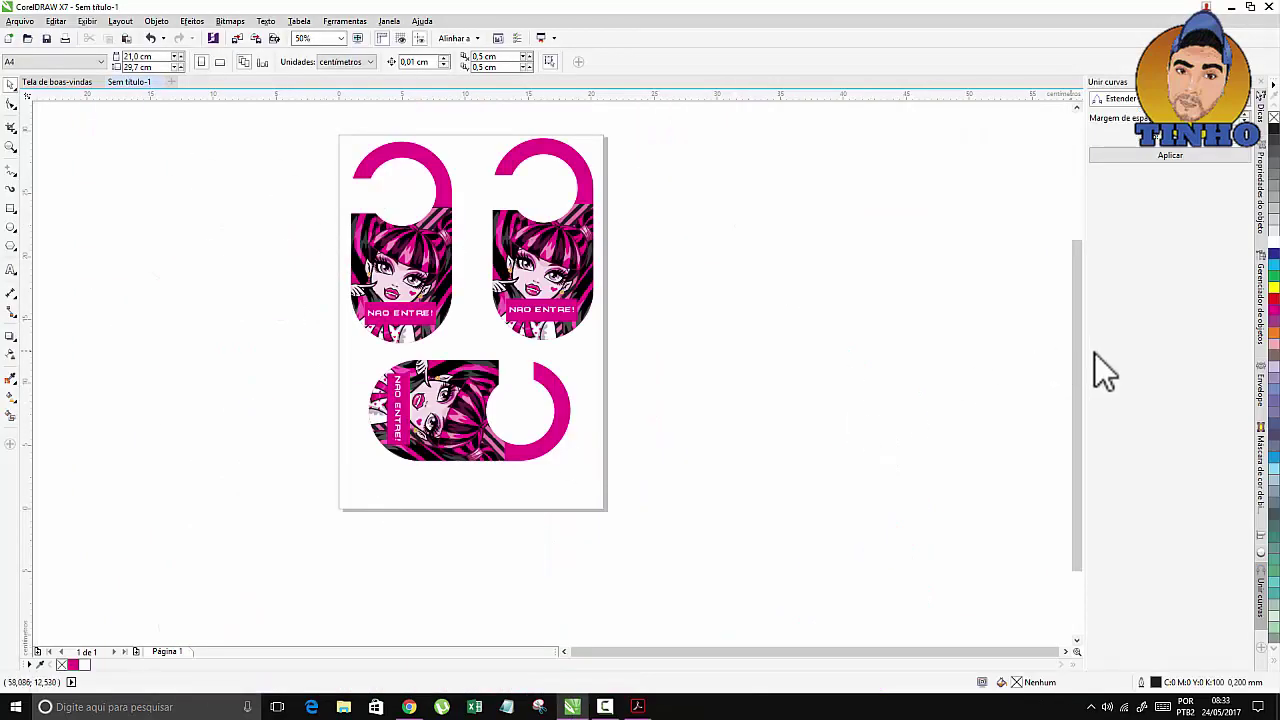
{"action": "left_click_drag", "start_coordinate": [1079, 365], "coordinate": [1066, 327]}
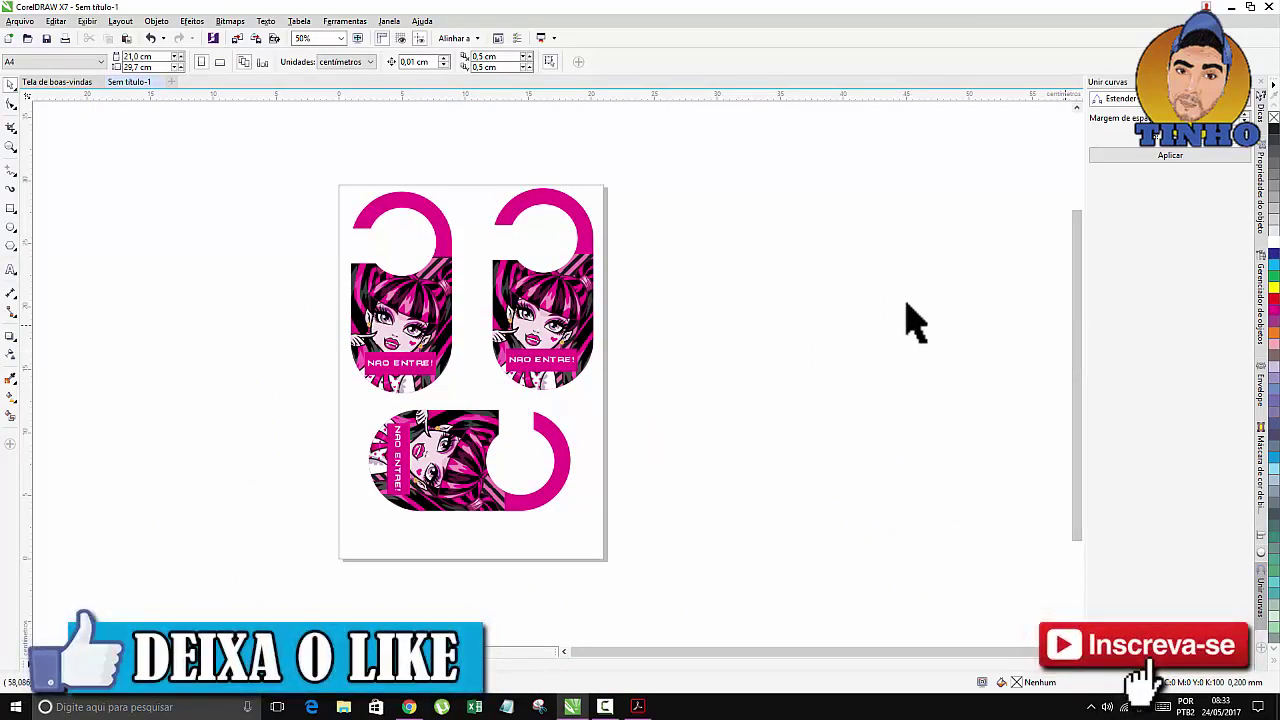
{"action": "left_click_drag", "start_coordinate": [272, 142], "coordinate": [728, 598]}
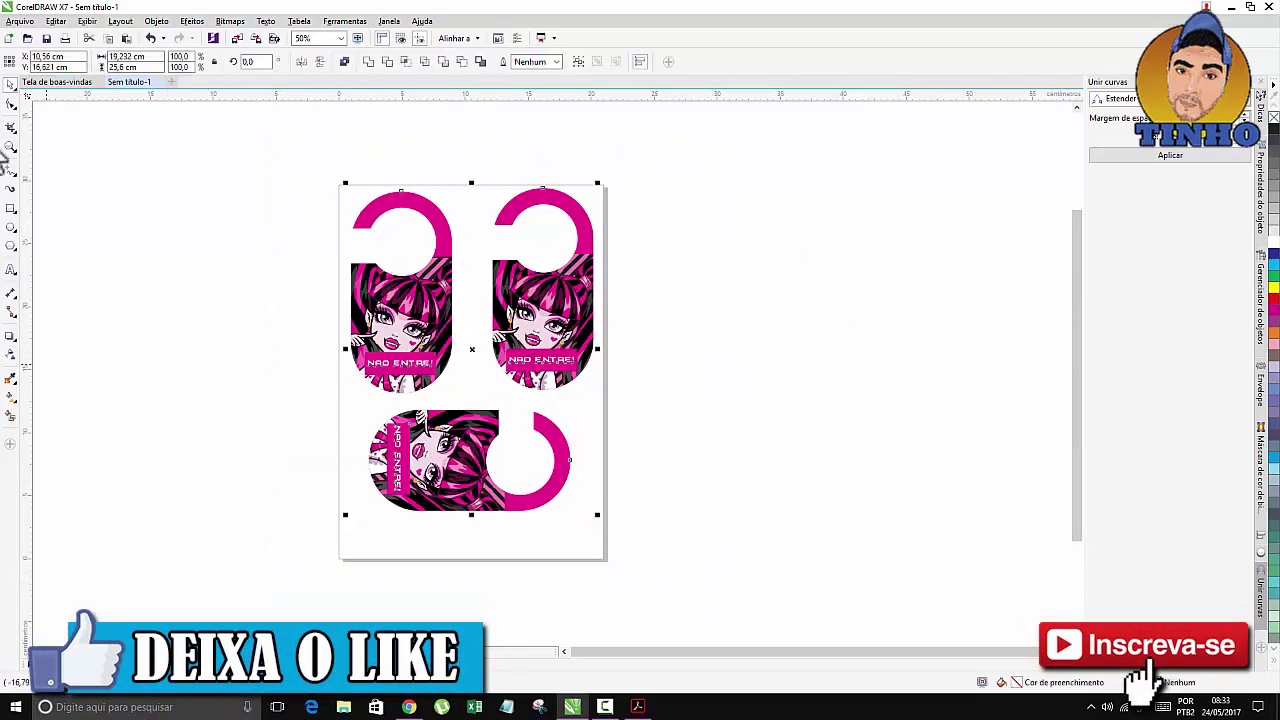
{"action": "left_click", "coordinate": [20, 21]}
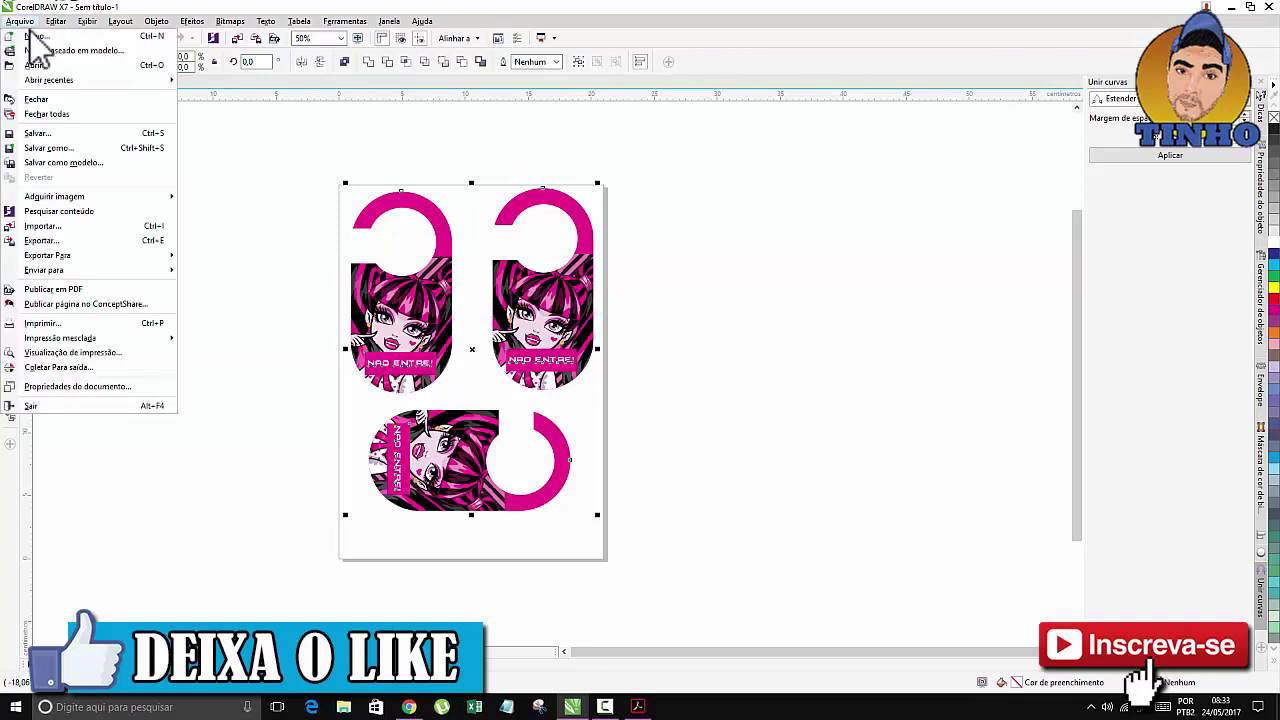
{"action": "left_click", "coordinate": [345, 126]}
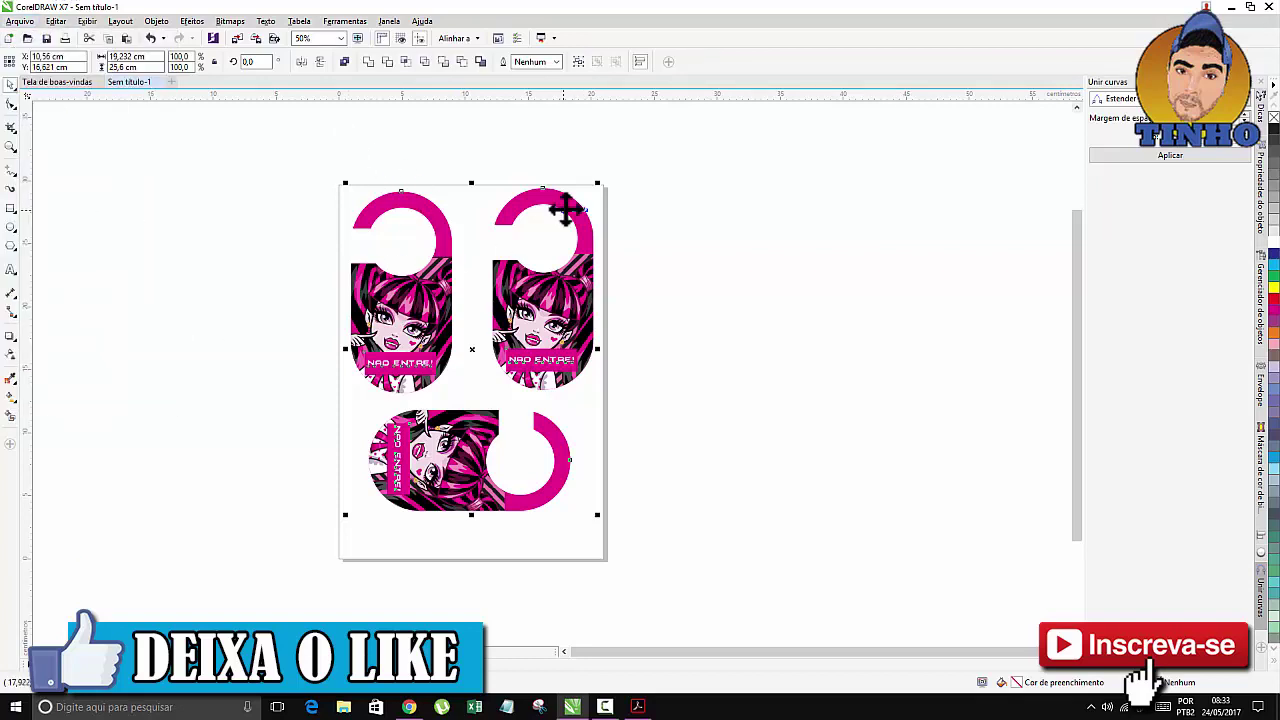